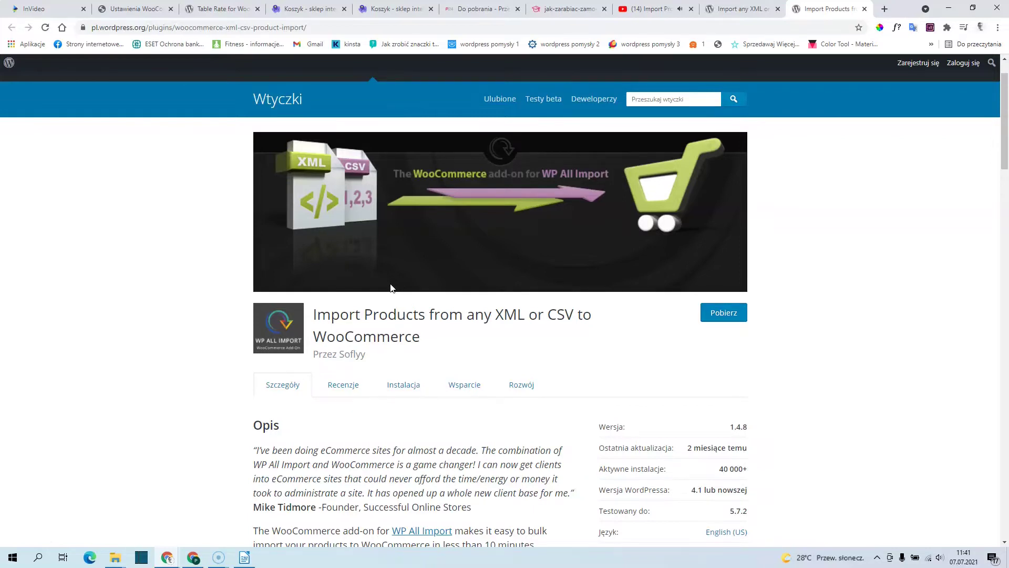
click(390, 287)
click(723, 9)
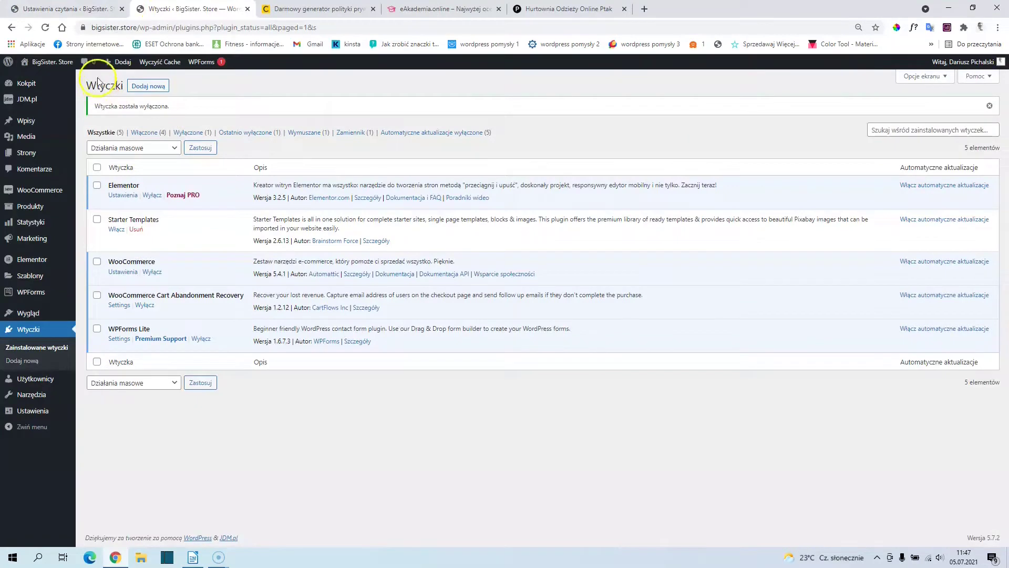
Step: Install the plugin from the uploaded file wp-all-import-pro.4.6.7.zip and activate it
mouse_move(116, 63)
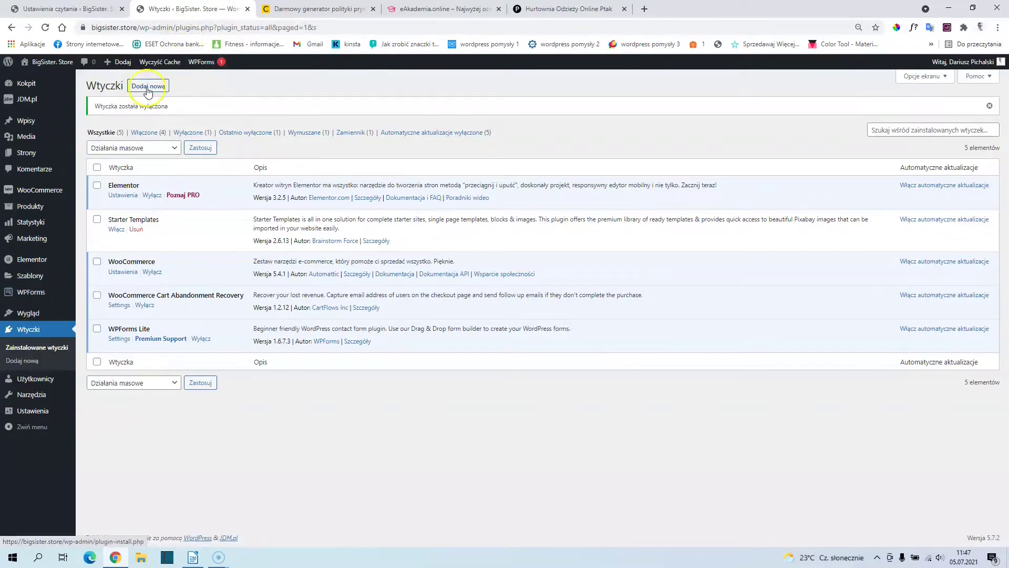
click(148, 89)
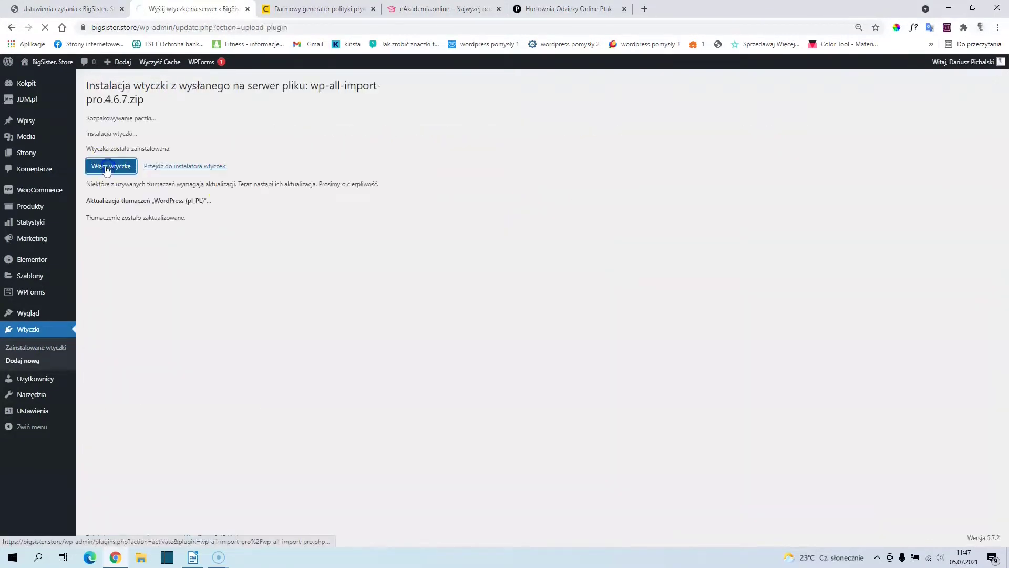
click(108, 167)
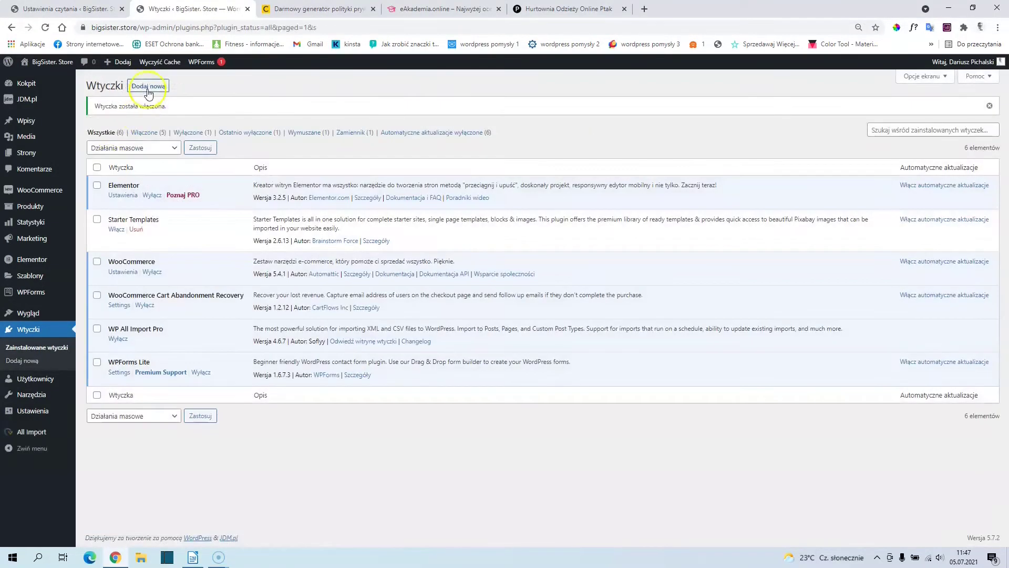
Step: Upload the plugin archive wpai-woocommerce-add-on.3.2.6 from the desktop, install it and activate it
click(148, 88)
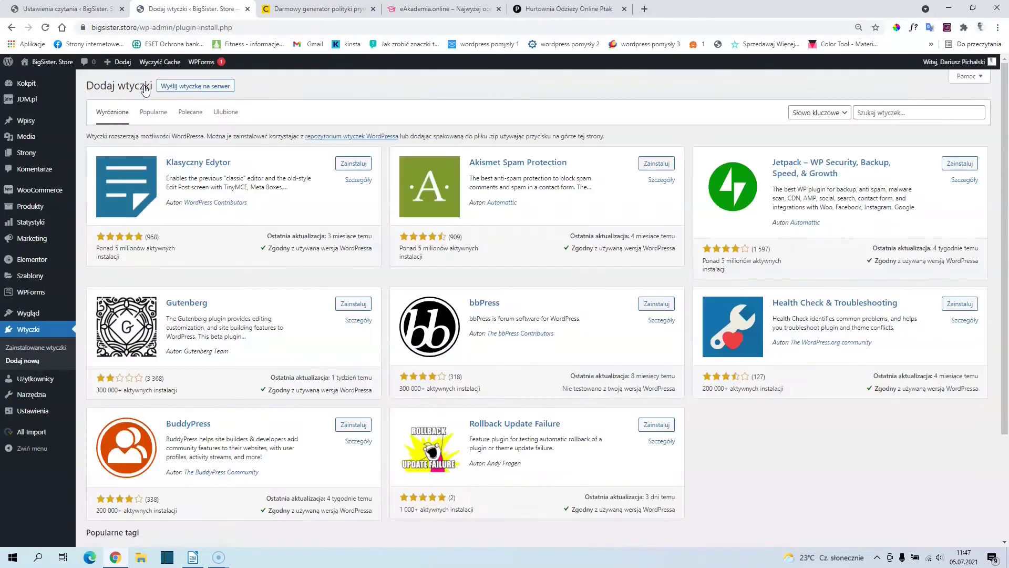
click(197, 85)
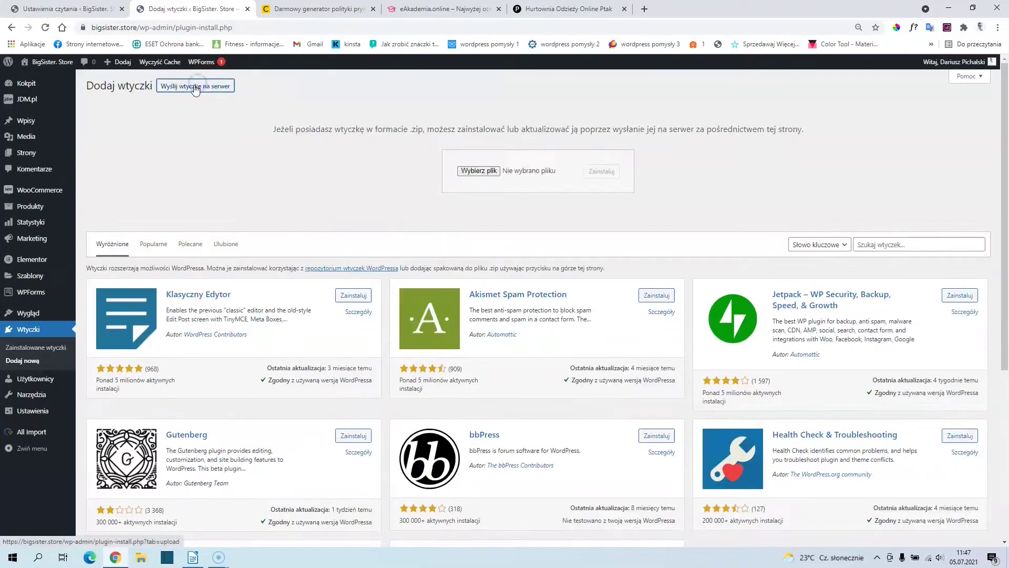
click(489, 171)
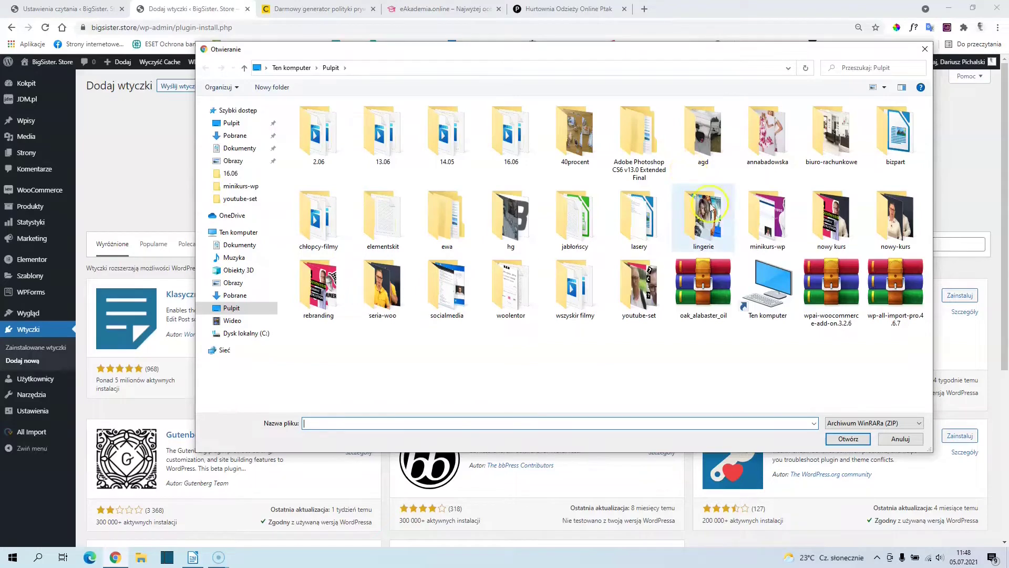
click(836, 286)
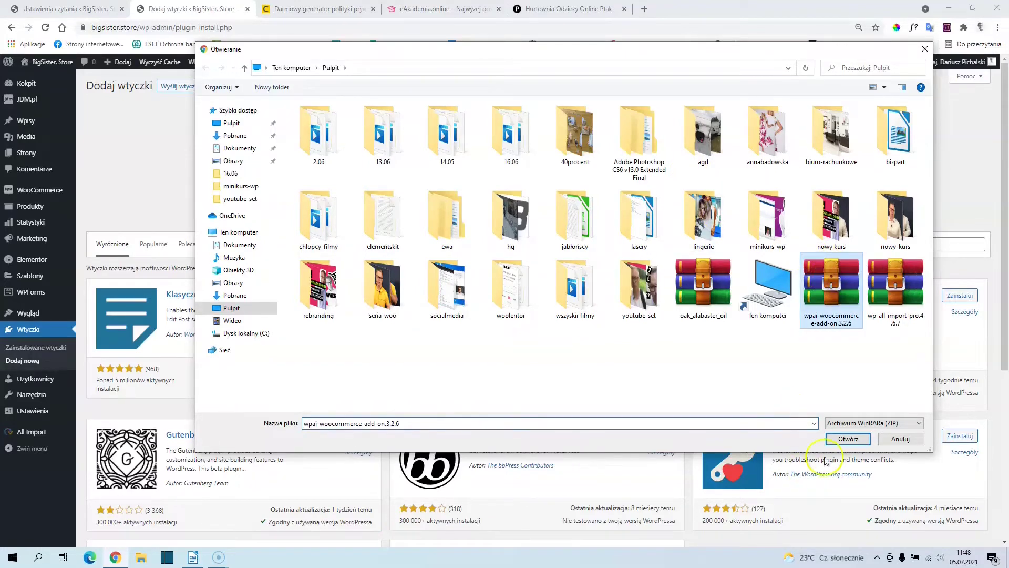
click(848, 438)
click(602, 171)
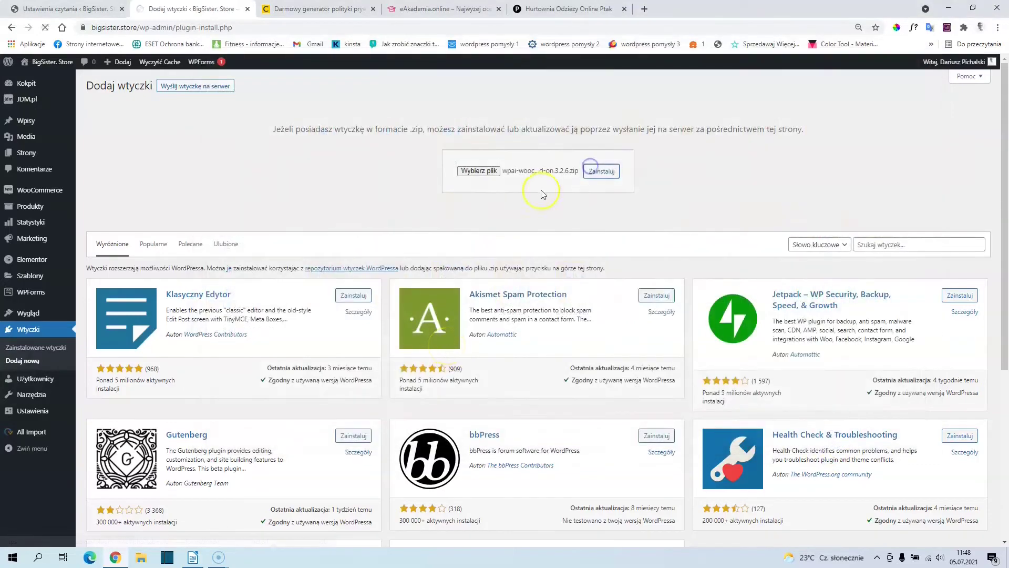
click(108, 167)
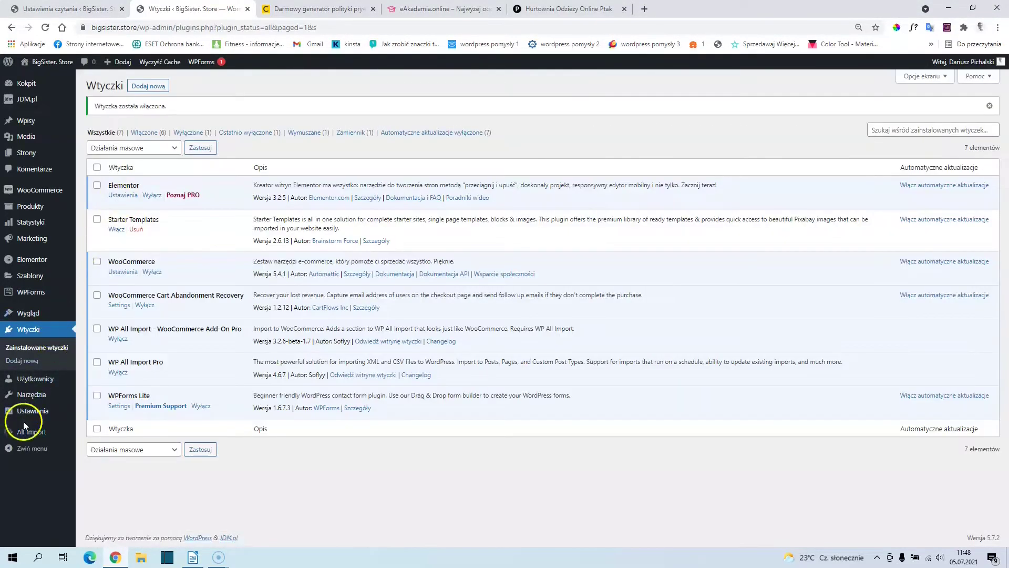
Step: Start a new import in All Import
mouse_move(24, 441)
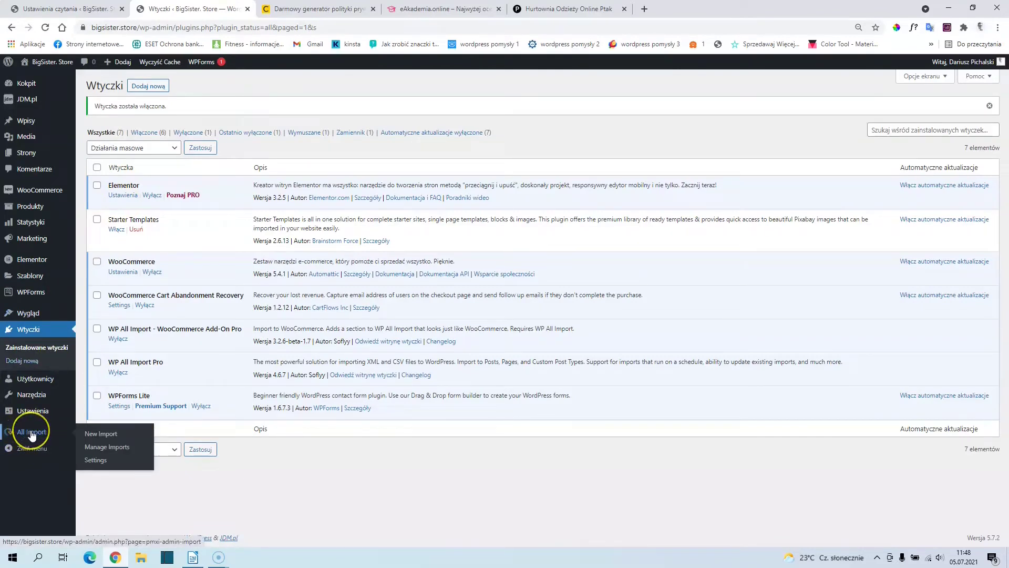
click(93, 446)
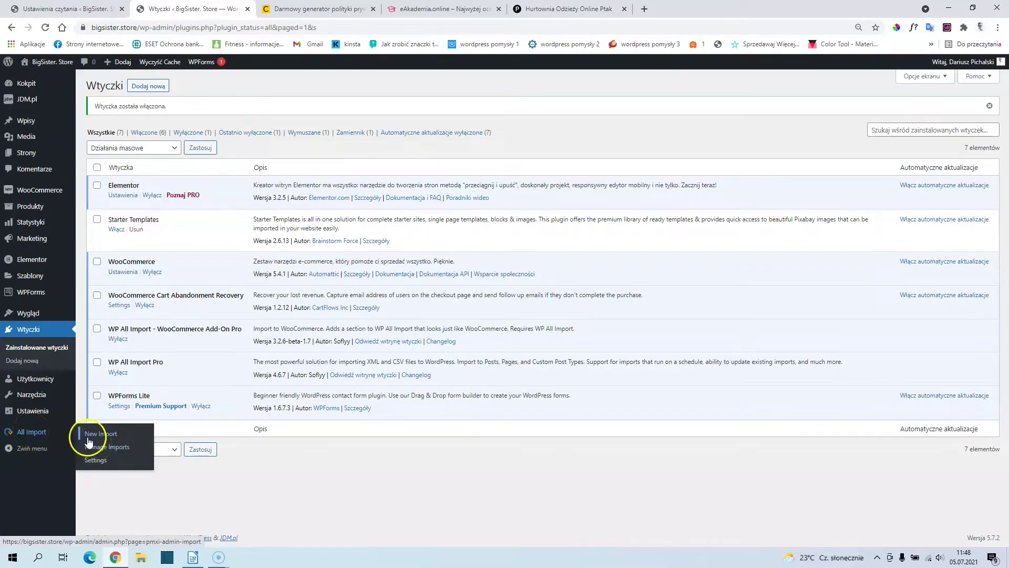
click(101, 435)
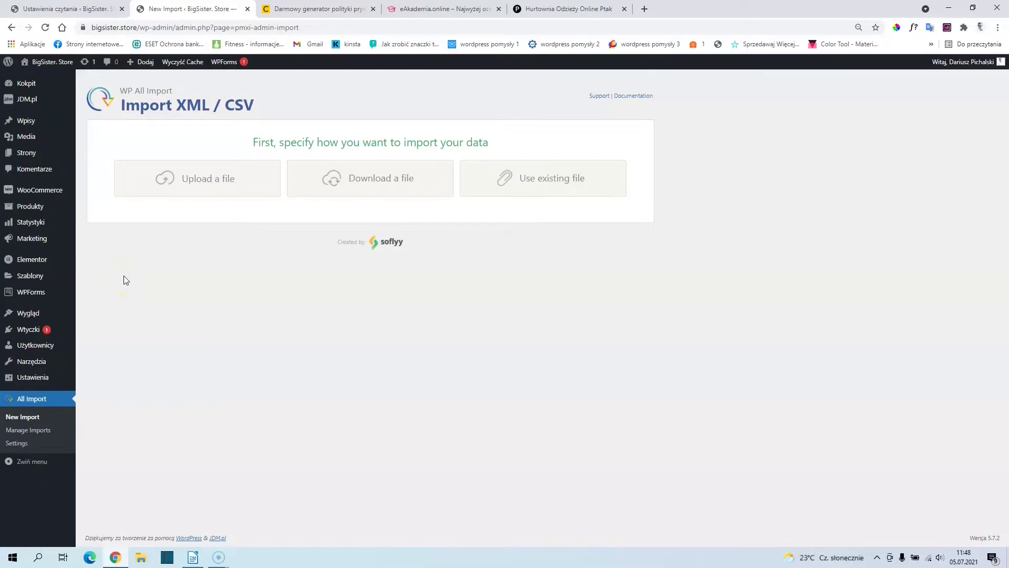
Step: Set the import source to download a file from a URL instead of uploading one
click(184, 181)
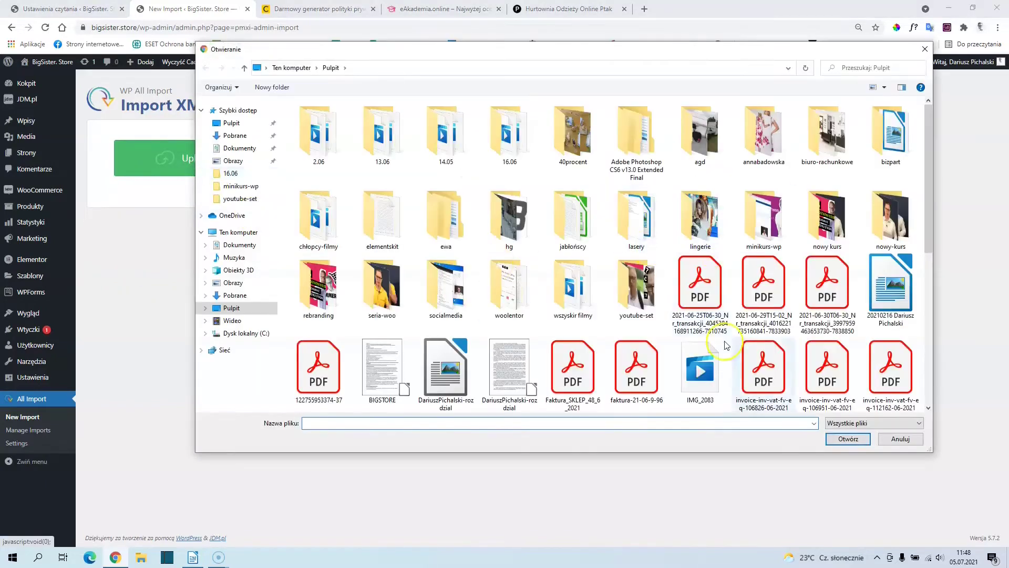
click(917, 441)
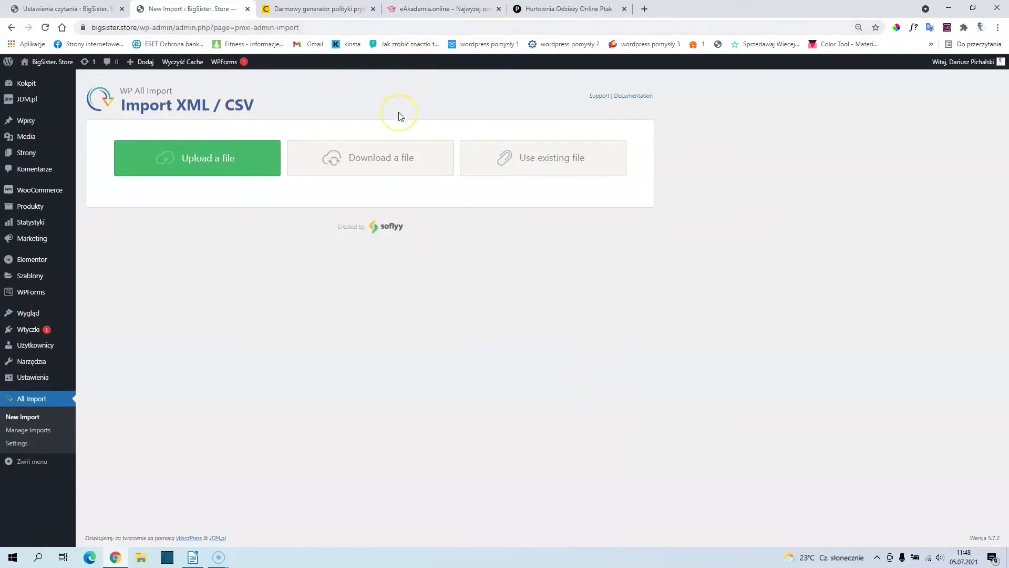
click(373, 152)
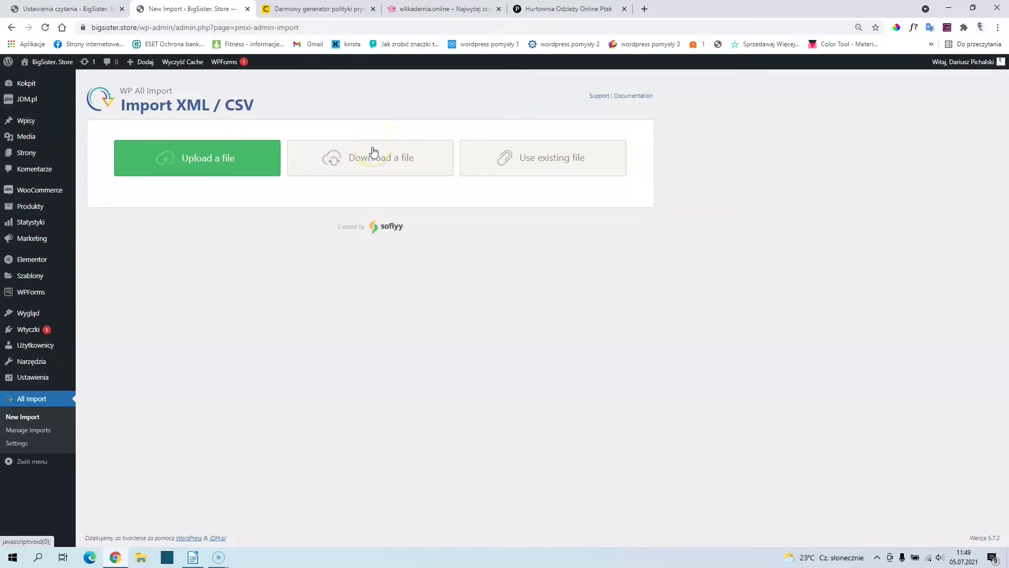
click(335, 168)
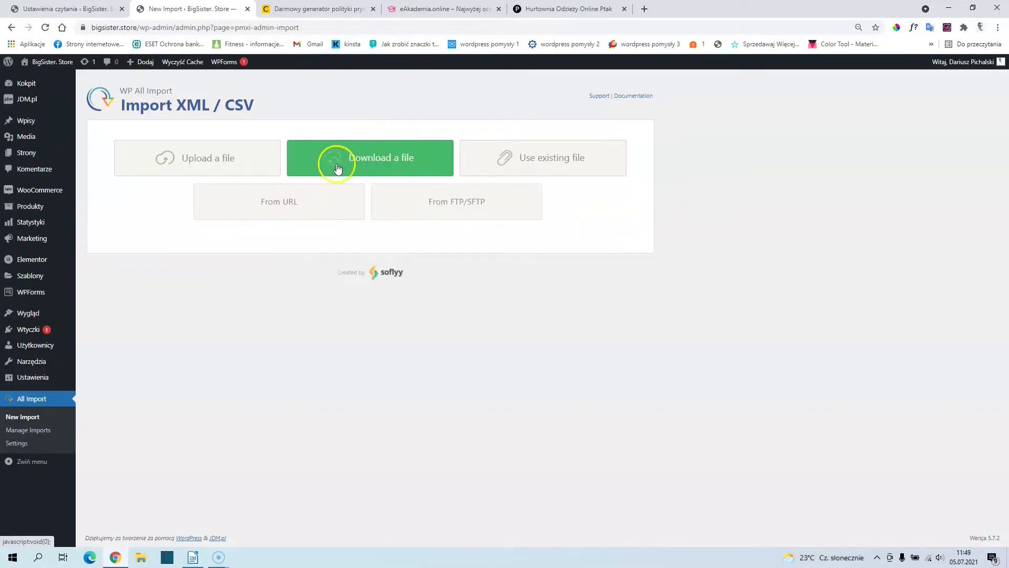
click(294, 208)
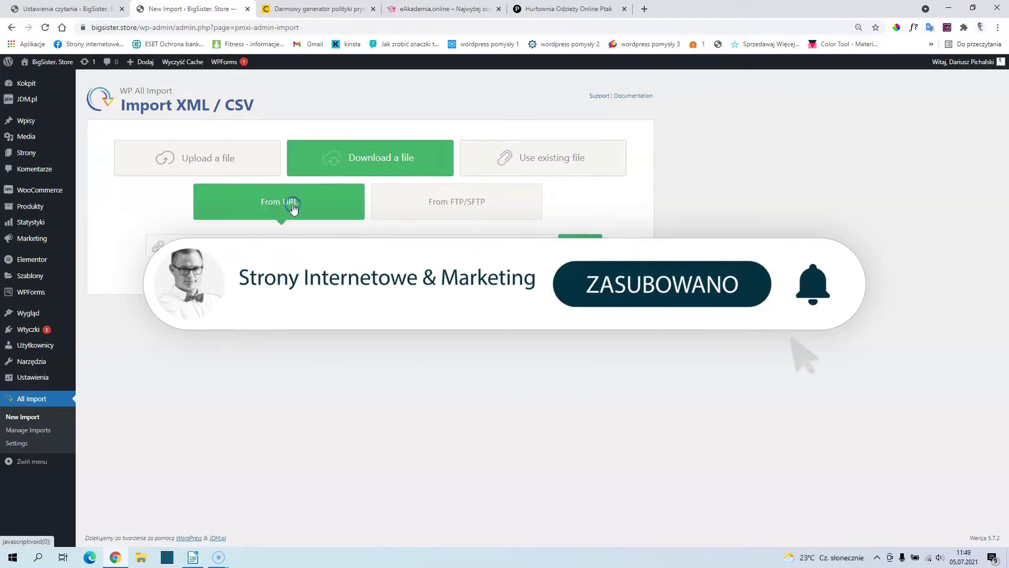
click(274, 244)
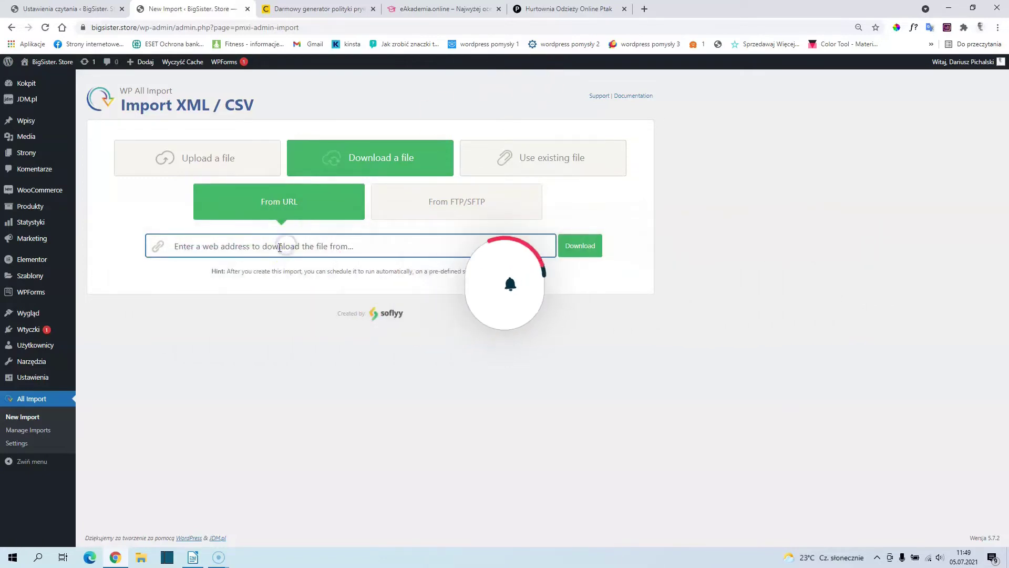
click(565, 9)
drag(196, 282, 25, 283)
key(ctrl+c)
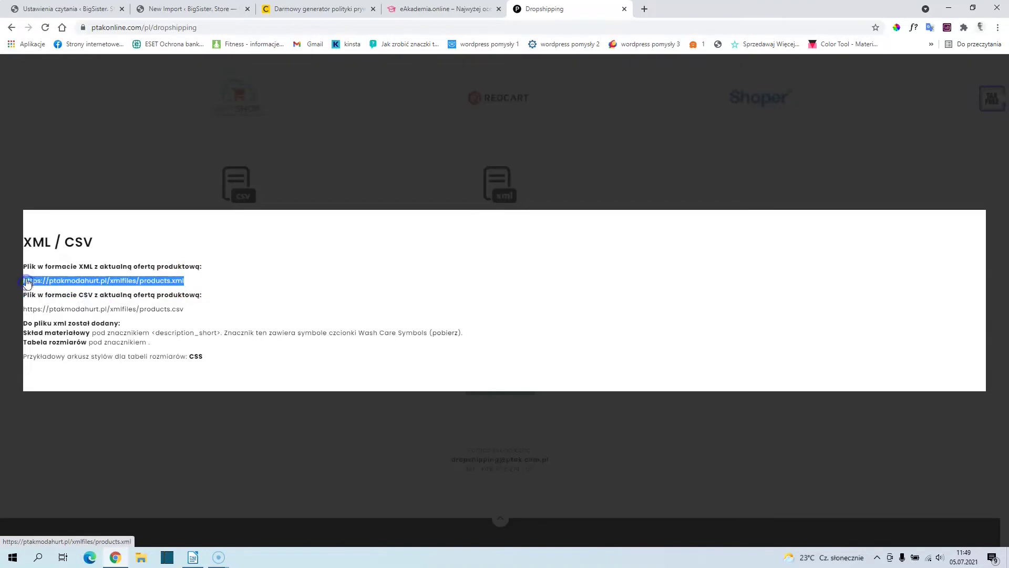
Step: Open the wholesaler's products.xml feed to view its raw product data, and close it again
click(197, 279)
click(176, 283)
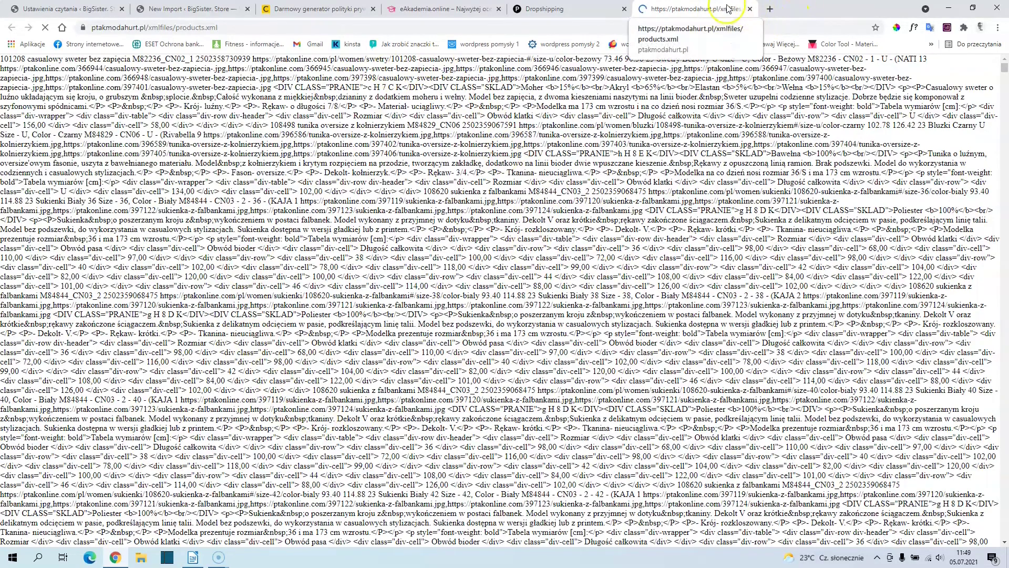
click(750, 9)
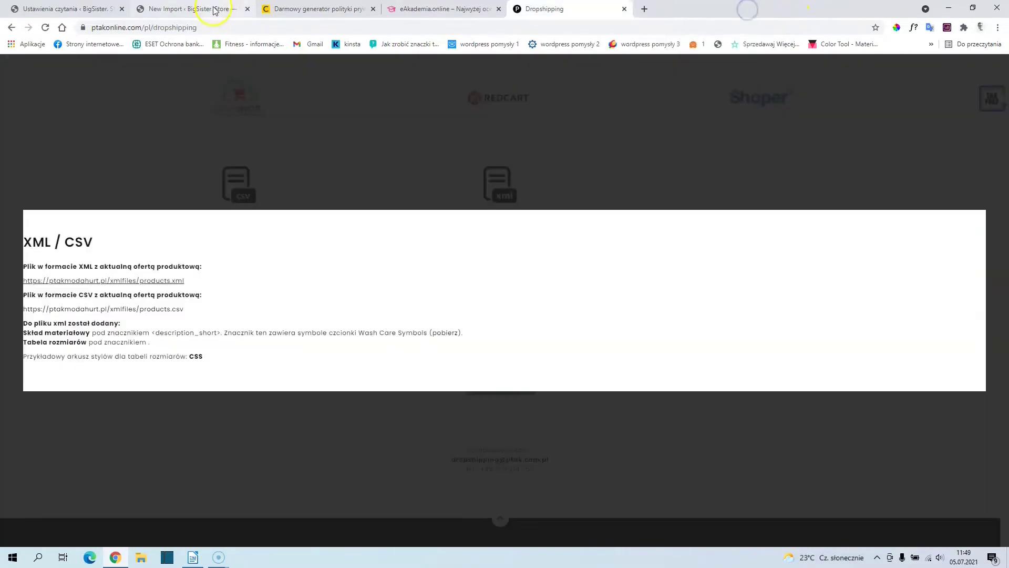
click(215, 9)
click(268, 209)
click(237, 247)
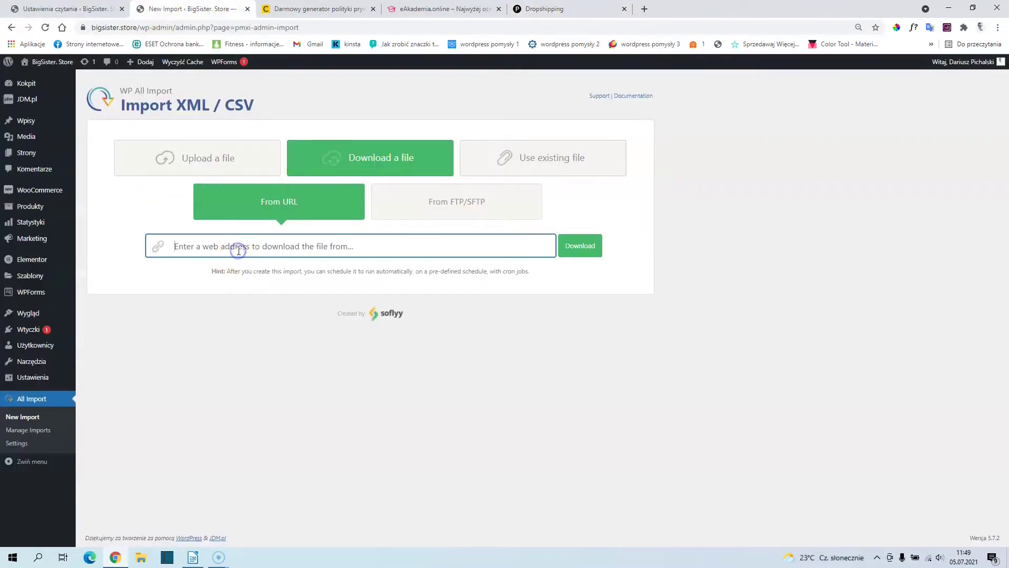
key(ctrl+v)
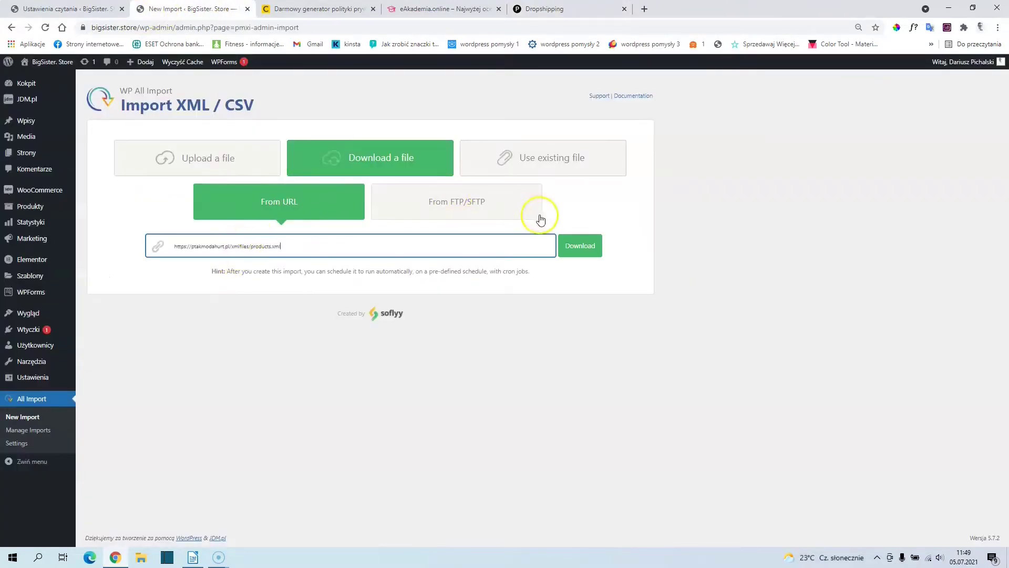
click(580, 246)
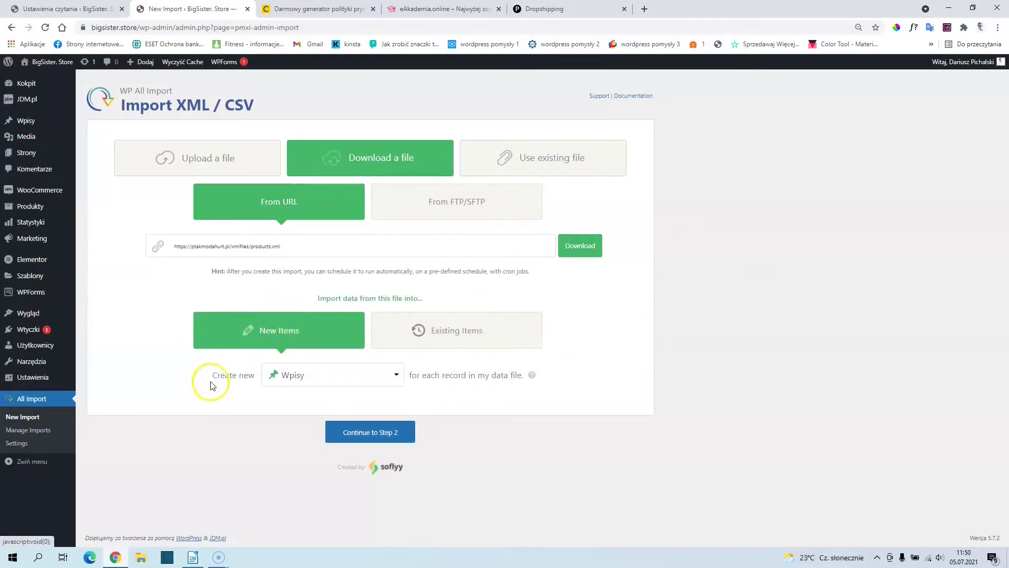
Step: Set the import to create new WooCommerce Products for each record and continue to Step 2
click(301, 375)
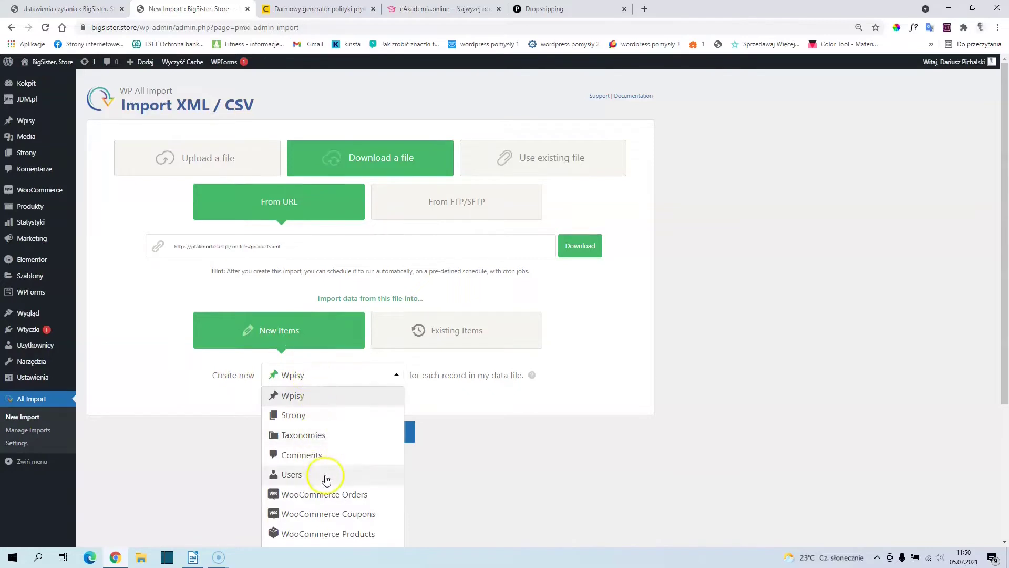
scroll(325, 478, down, 1)
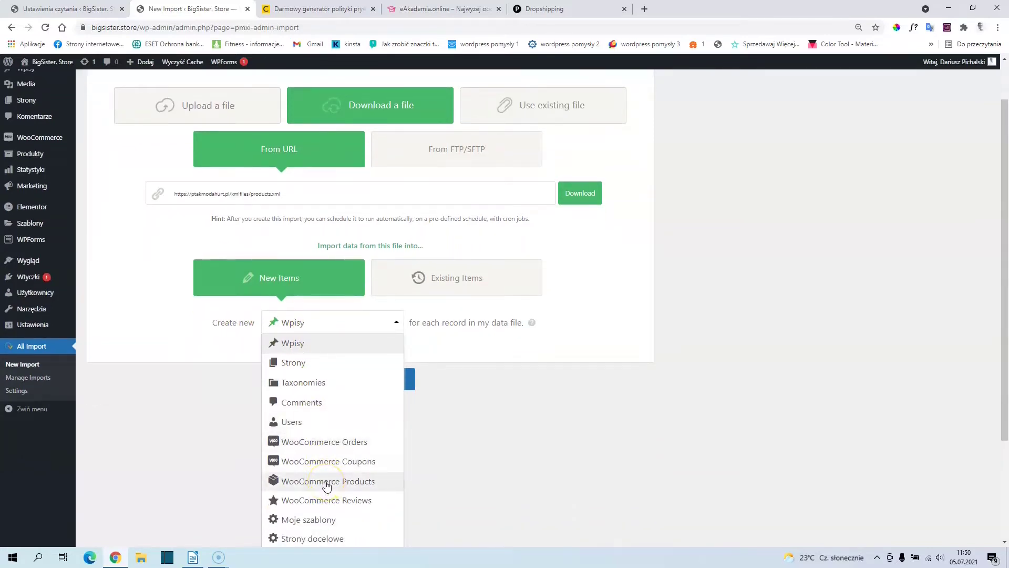
click(326, 482)
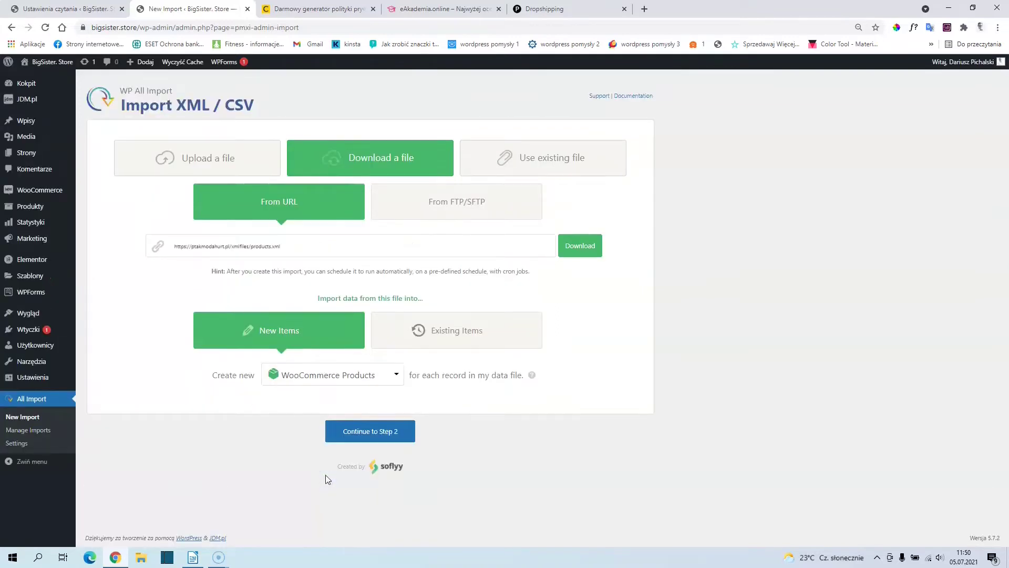
click(379, 437)
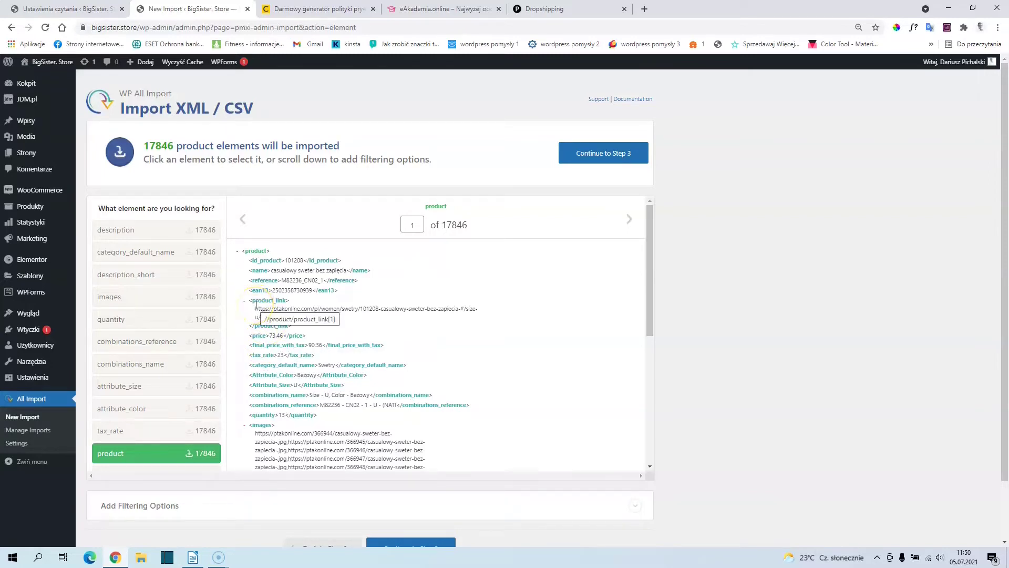
Step: Review the fields of the product element in the feed and continue to Step 3
scroll(300, 286, down, 2)
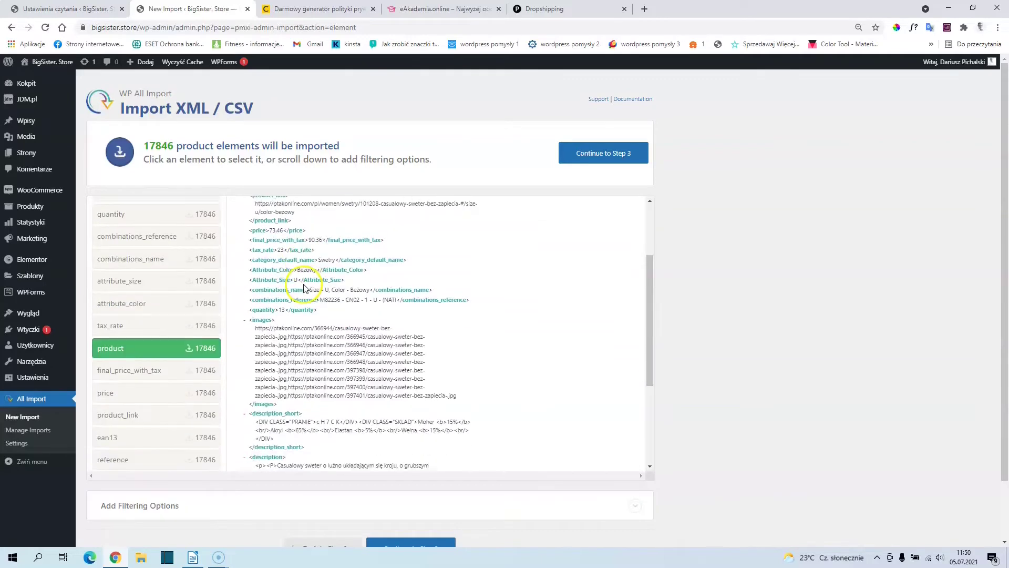
scroll(315, 289, up, 2)
scroll(474, 353, down, 6)
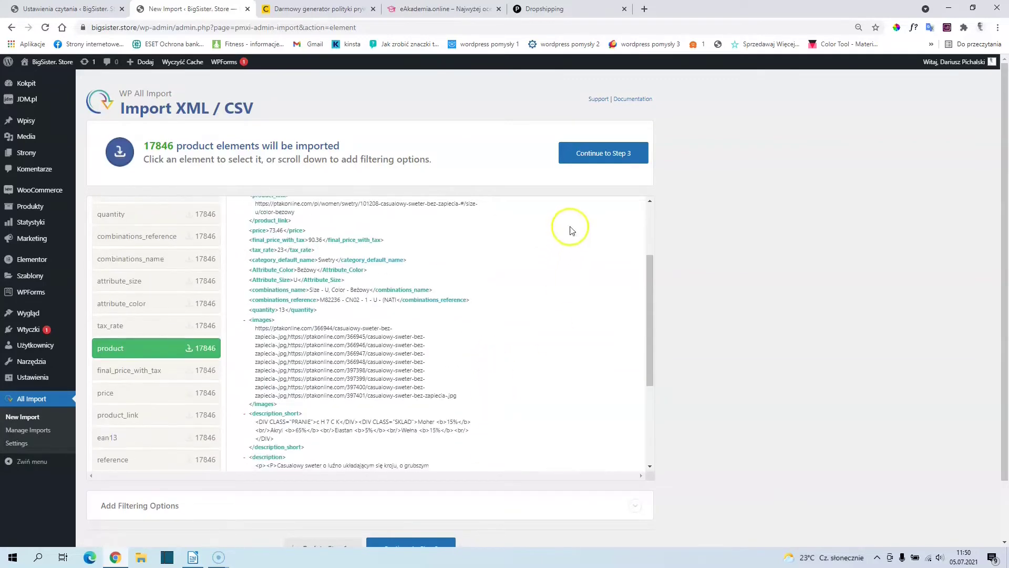
click(604, 157)
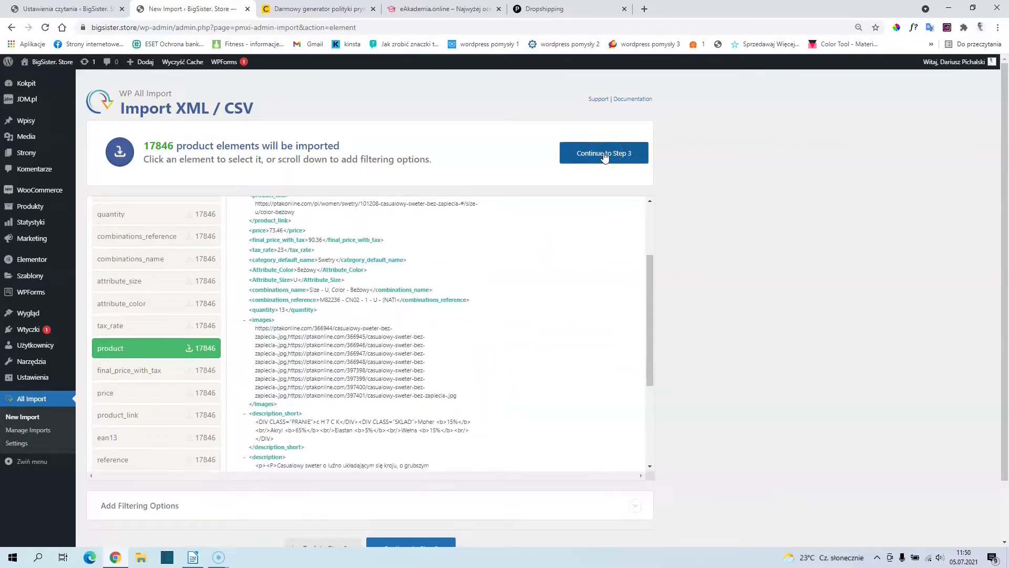
click(598, 154)
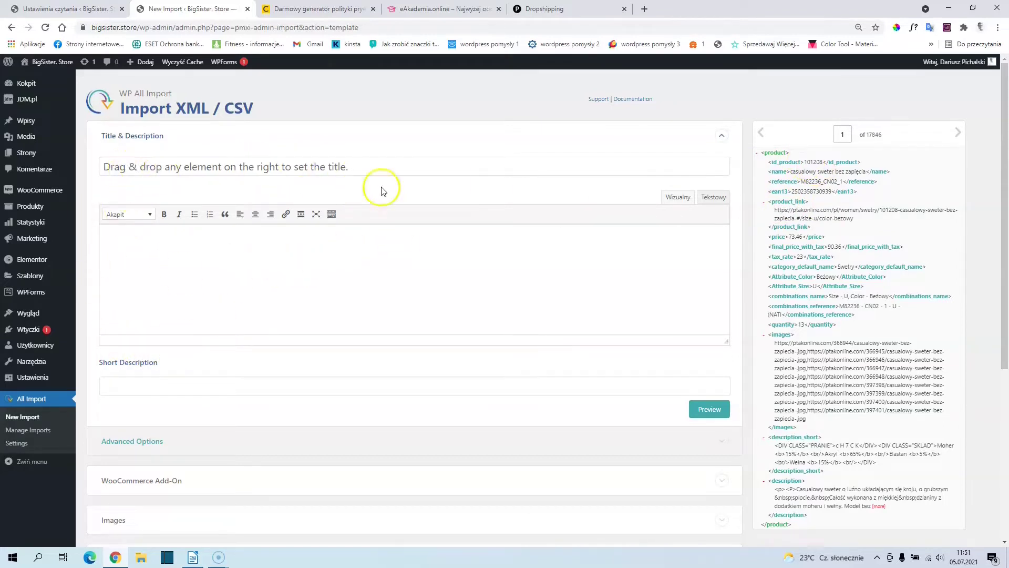
Step: Map the feed's name element to the product title as {name[1]}
drag(763, 192, 759, 173)
drag(679, 175, 220, 166)
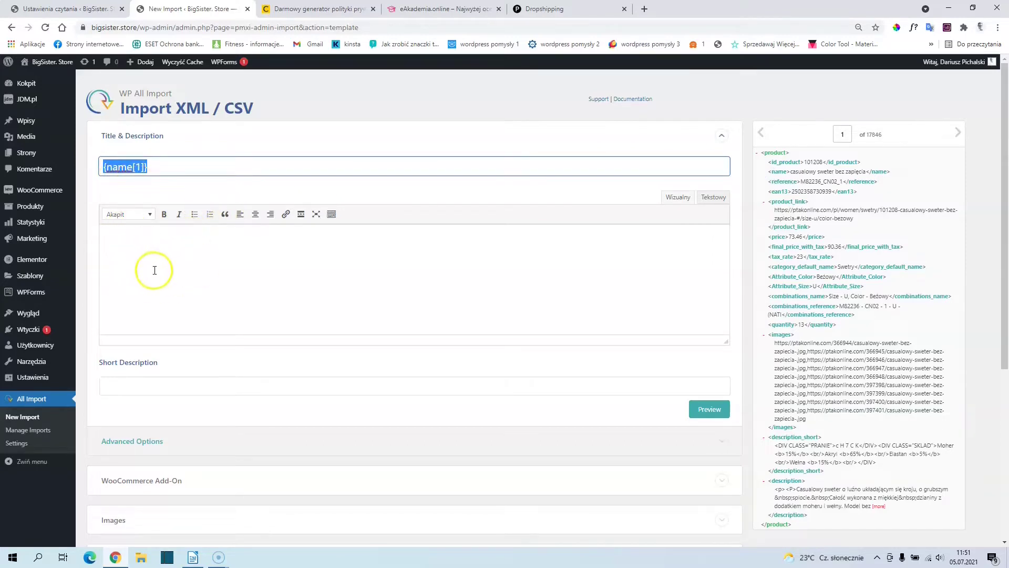
scroll(852, 329, down, 2)
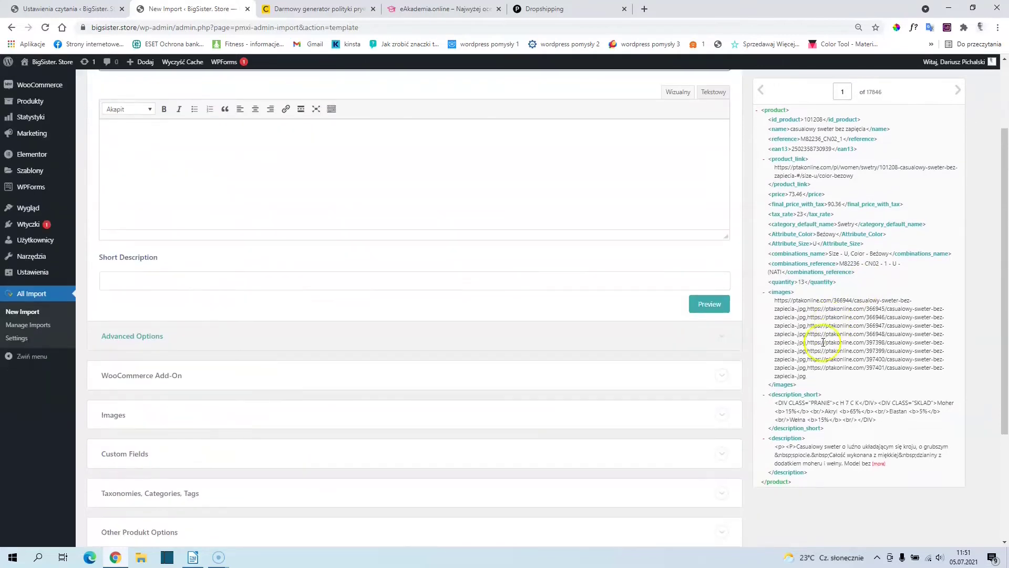
Step: Map the feed's description element to the product description as {description[1]} and description_short to the short description as {description_short[1]}
drag(785, 442, 280, 186)
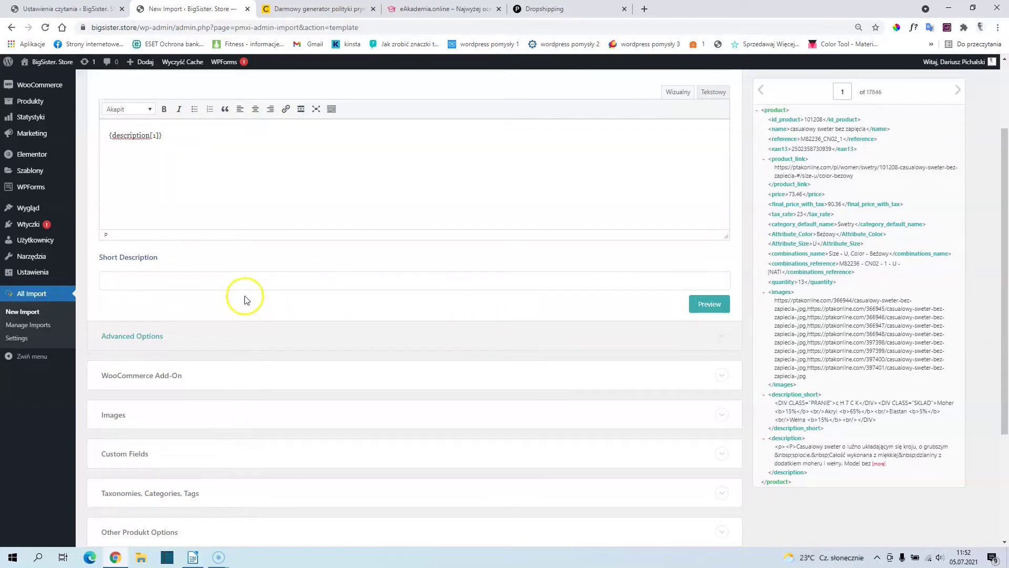
drag(801, 398, 297, 278)
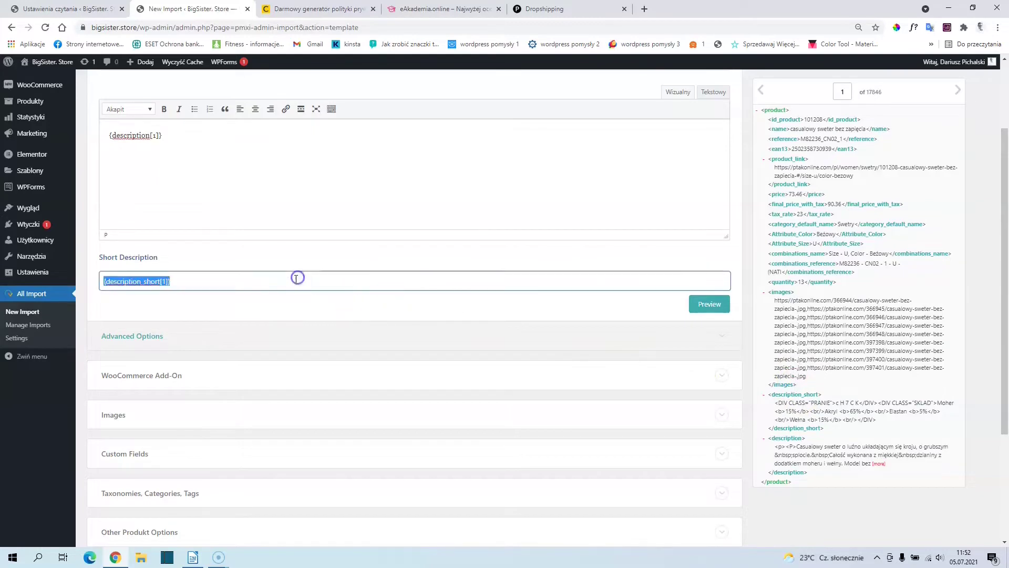
scroll(268, 368, up, 1)
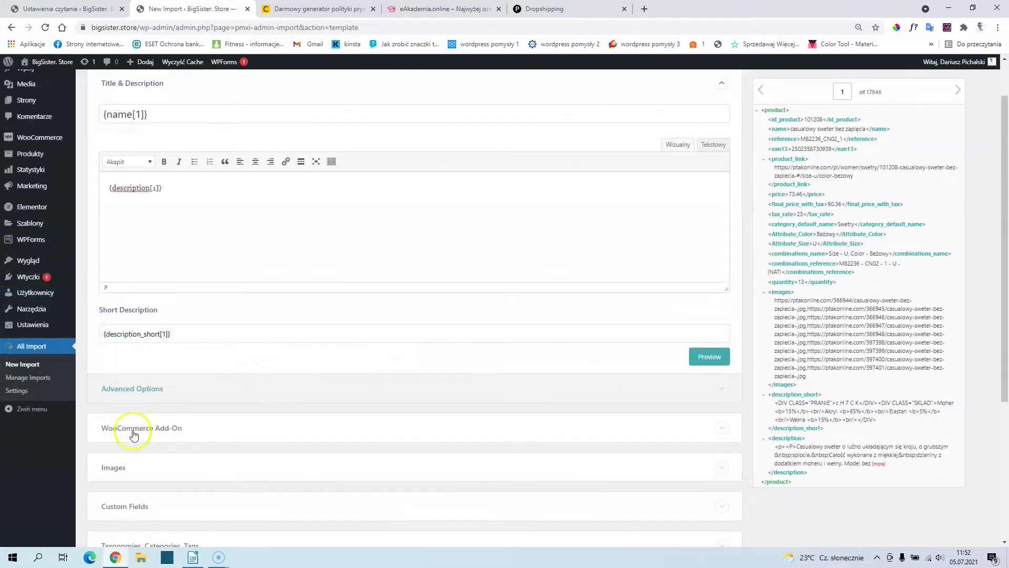
Step: In the WooCommerce Add-On section, map the SKU to {id_product[1]} and the regular price to {final_price_with_tax[1]}
click(194, 429)
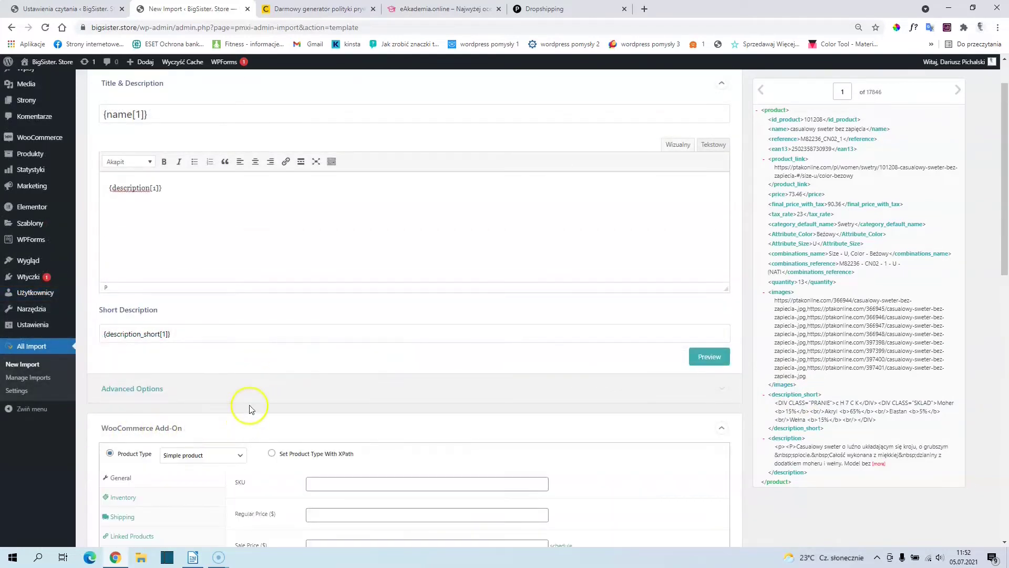
scroll(248, 408, down, 3)
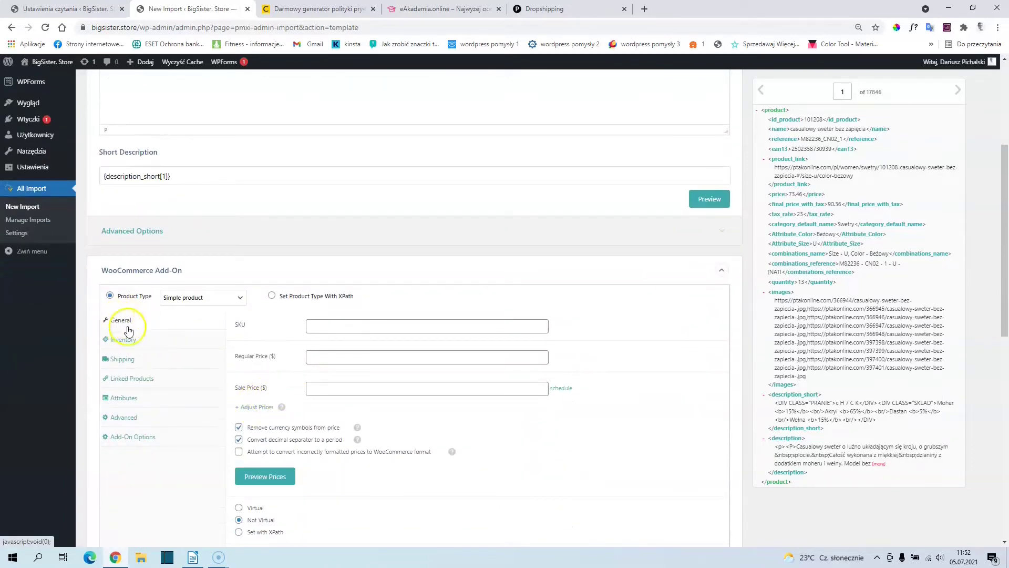
scroll(629, 295, up, 4)
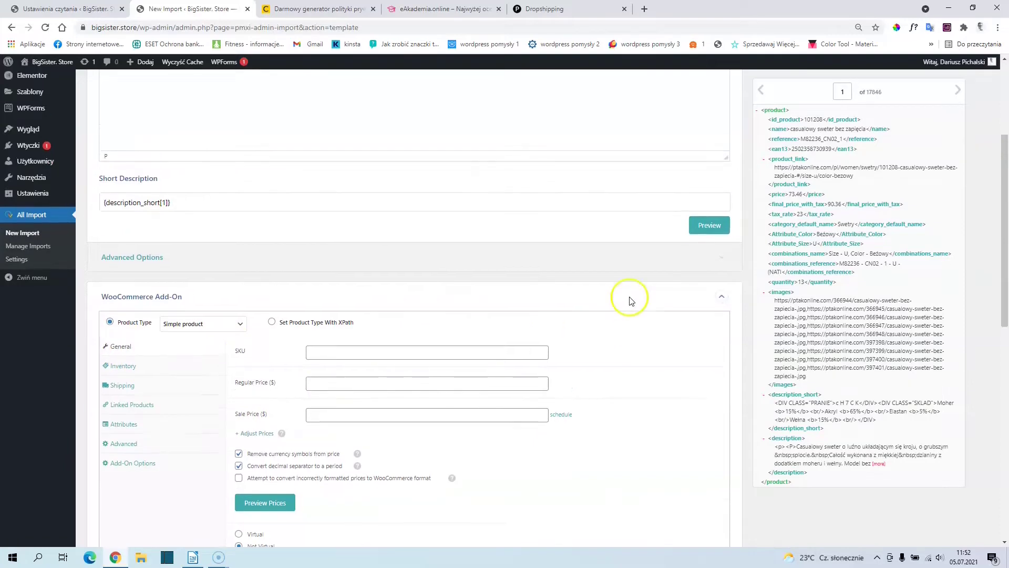
scroll(499, 316, down, 4)
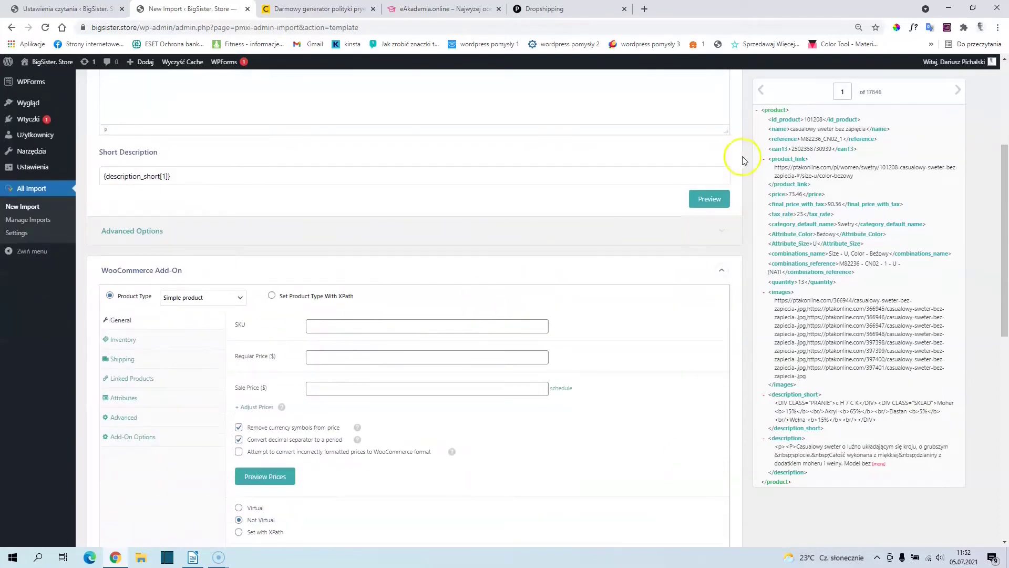
drag(790, 122, 366, 324)
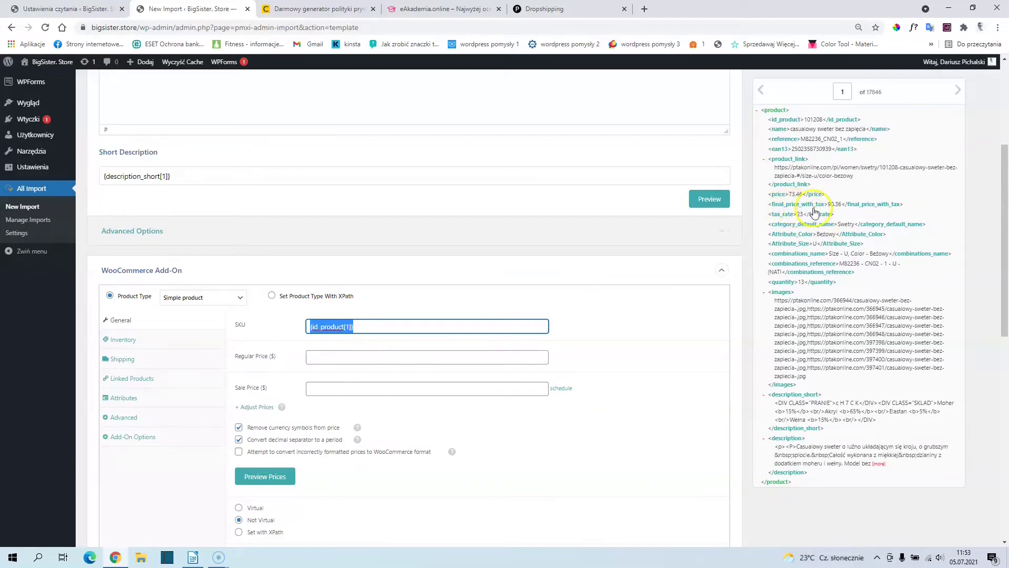
drag(814, 209, 400, 358)
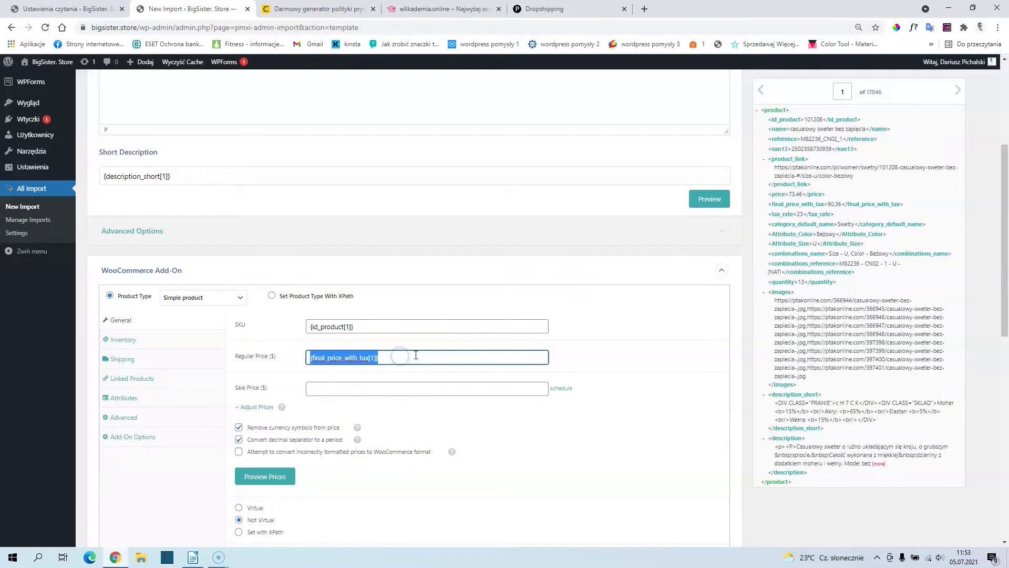
Step: Adjust the imported regular price to 180% and set the product type to Variable product
click(264, 409)
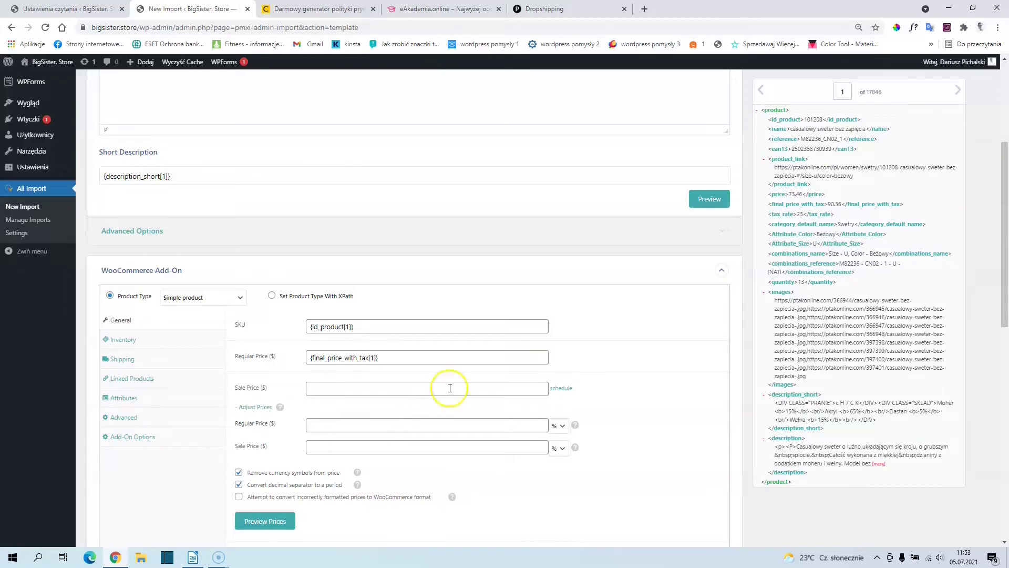
click(321, 424)
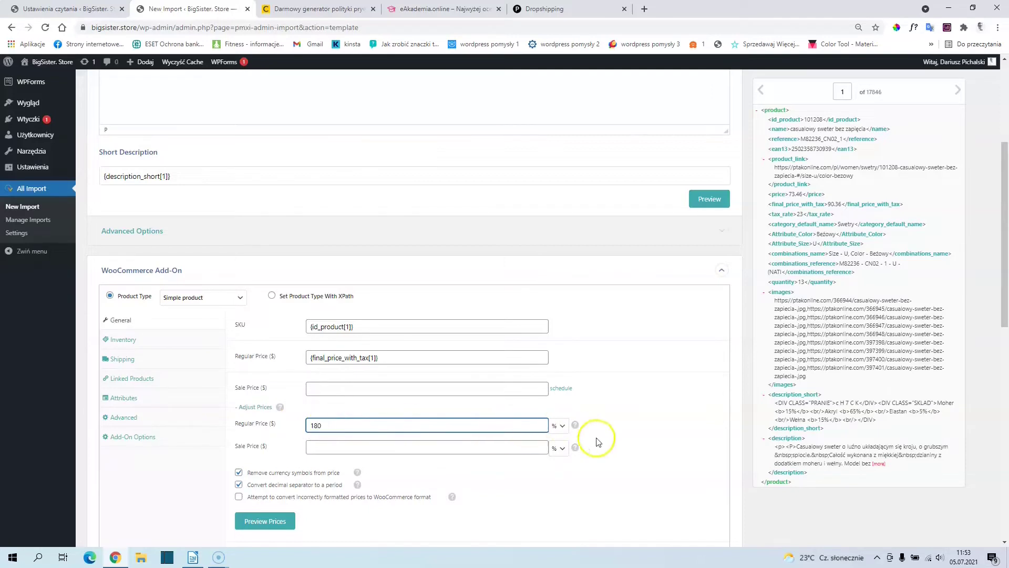
mouse_move(575, 429)
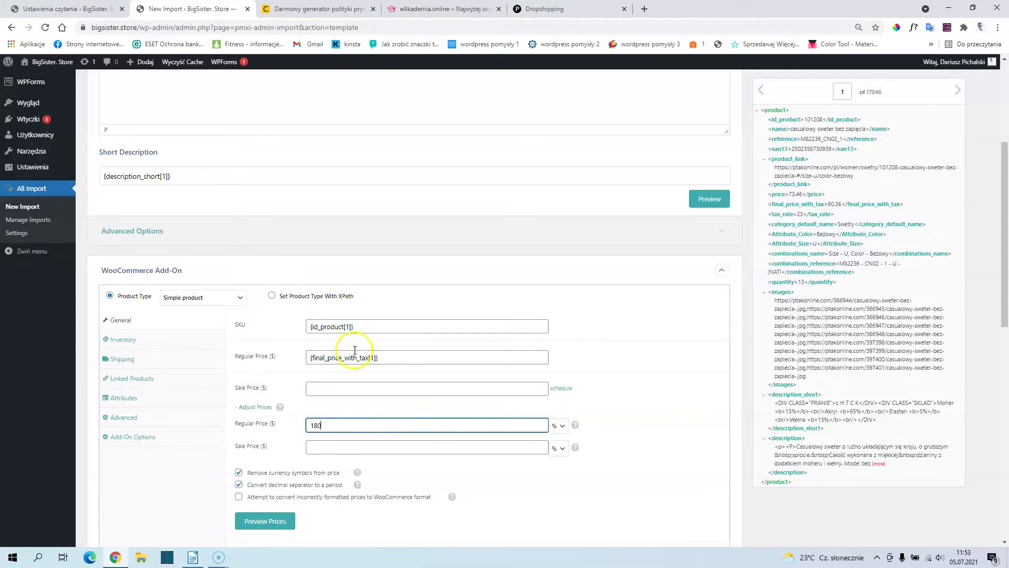
mouse_move(281, 414)
click(195, 297)
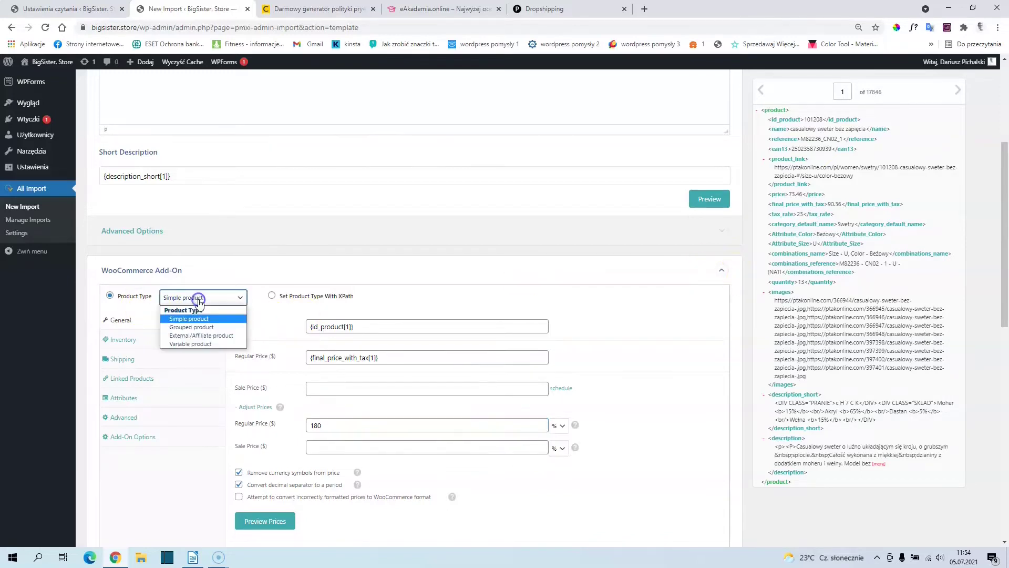
click(215, 345)
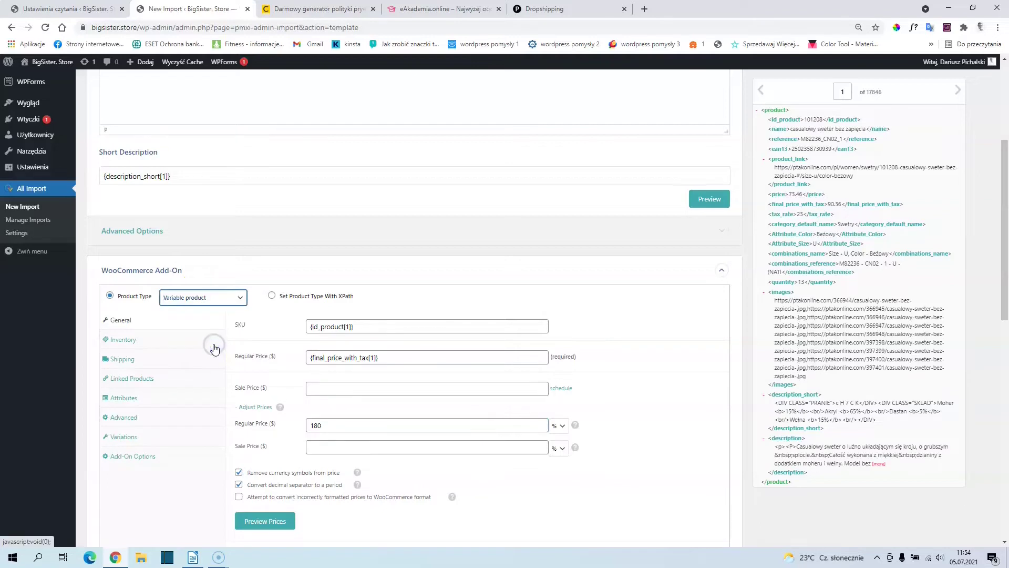
Step: Review the WooCommerce Add-On's inventory settings and translate the page into Polish to read them
scroll(215, 348, down, 1)
click(198, 286)
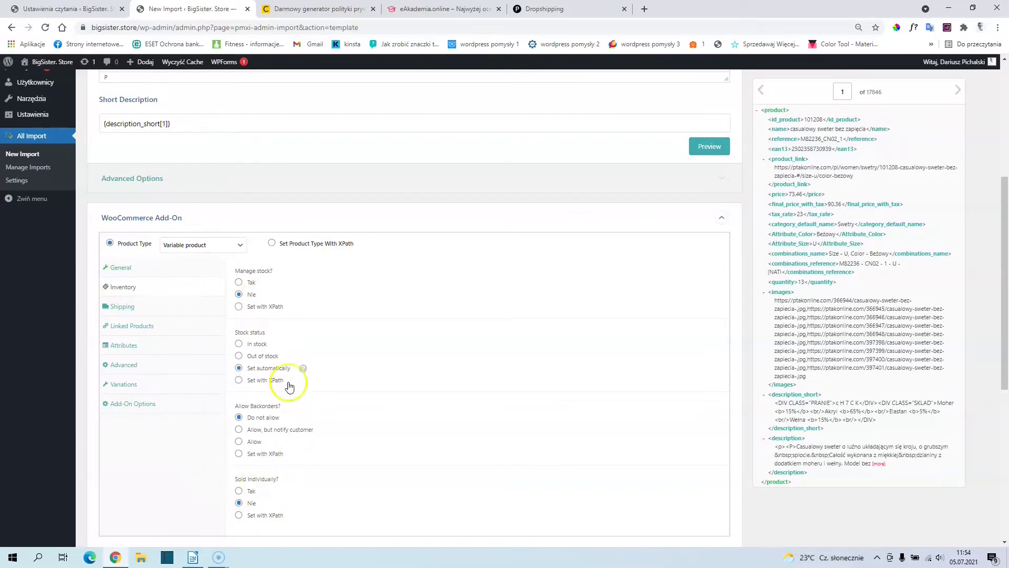
scroll(289, 388, down, 2)
scroll(290, 388, up, 1)
scroll(288, 388, up, 1)
click(929, 29)
click(770, 88)
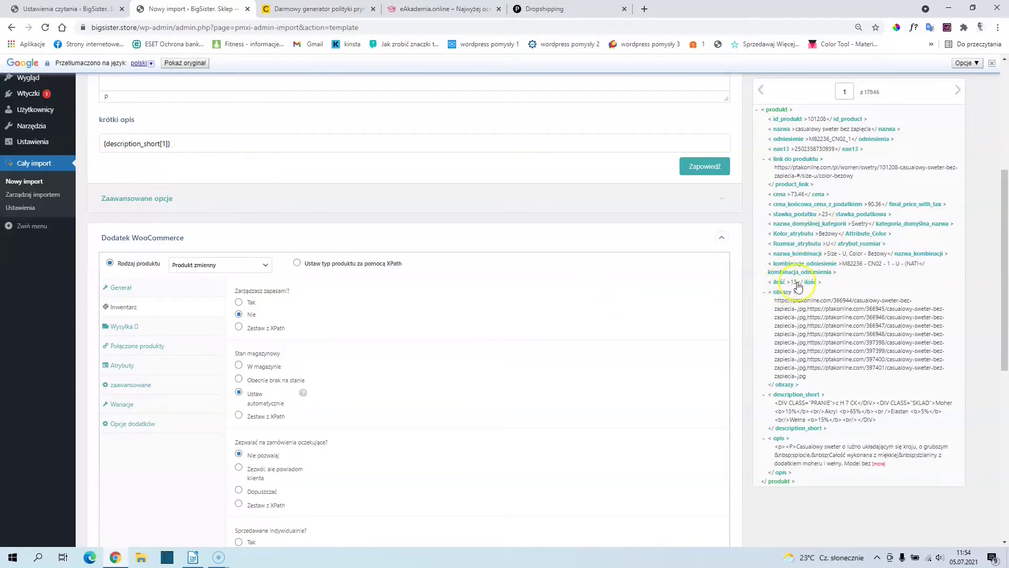
Step: Try enabling stock management for the imported products and set it back to Nie
click(239, 303)
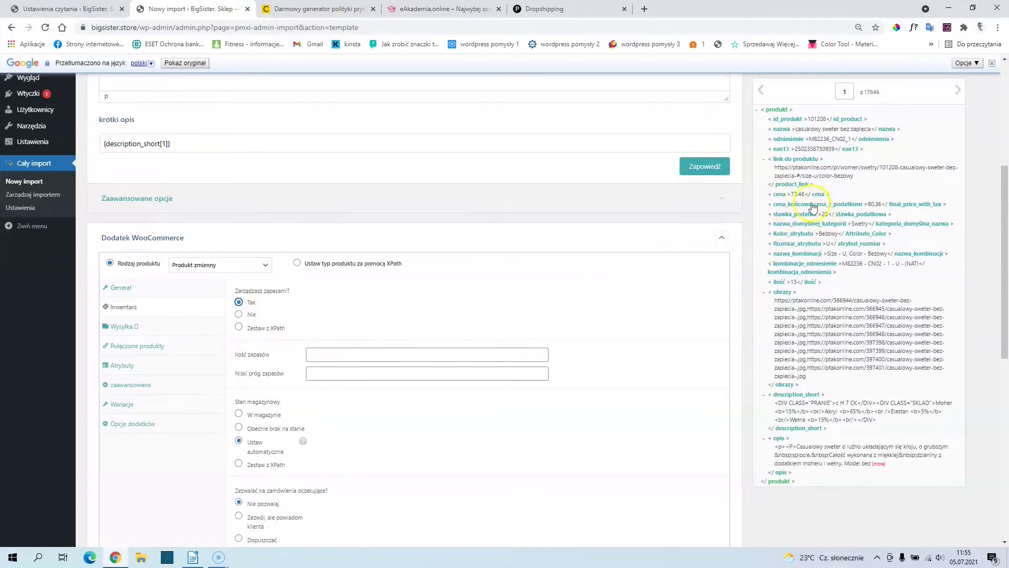
click(239, 315)
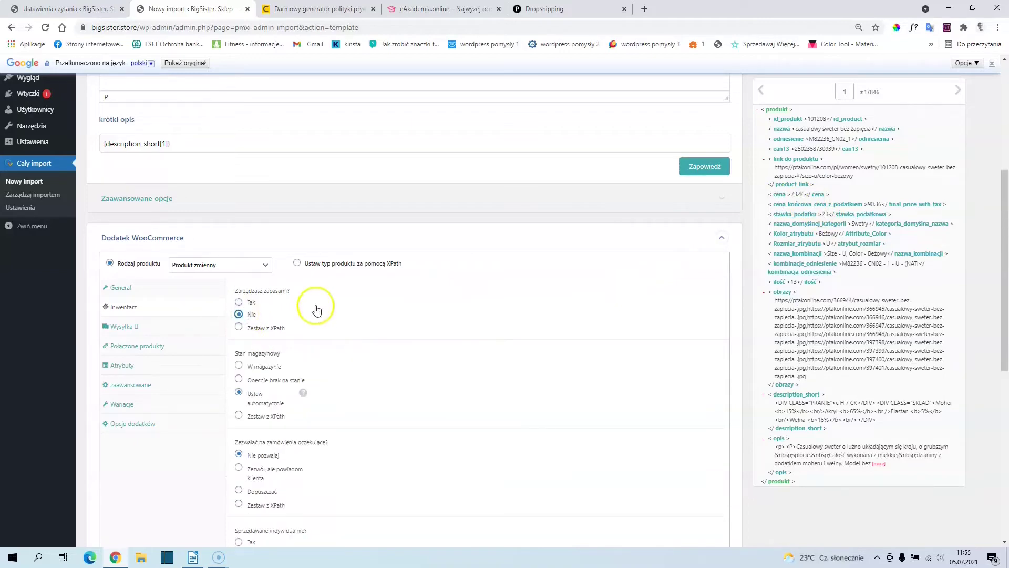
scroll(310, 360, down, 3)
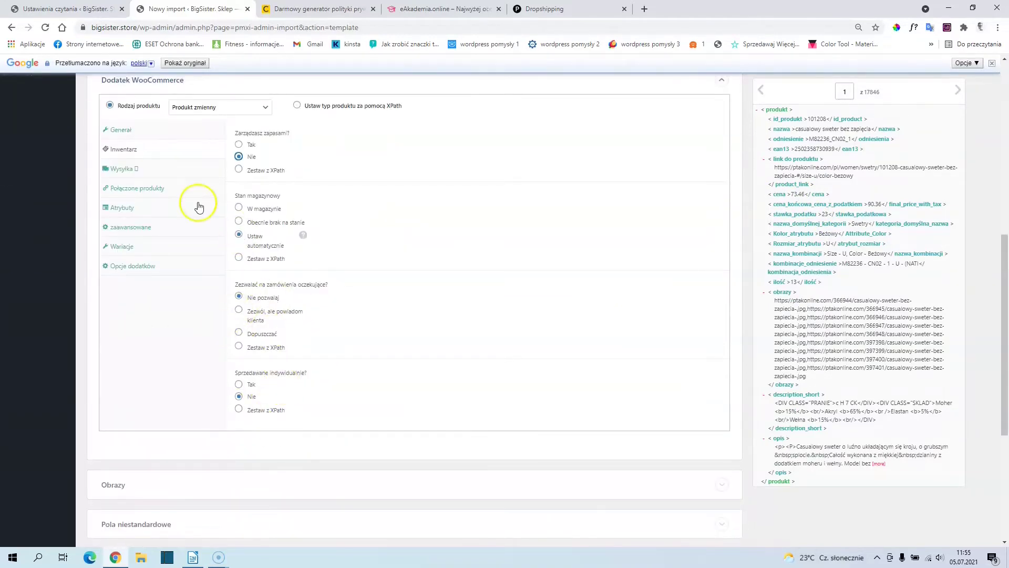
scroll(199, 204, up, 1)
Step: Name the product attribute Rozmiar and map its values to the feed's size element as {Attribute_Size[1]}
click(142, 221)
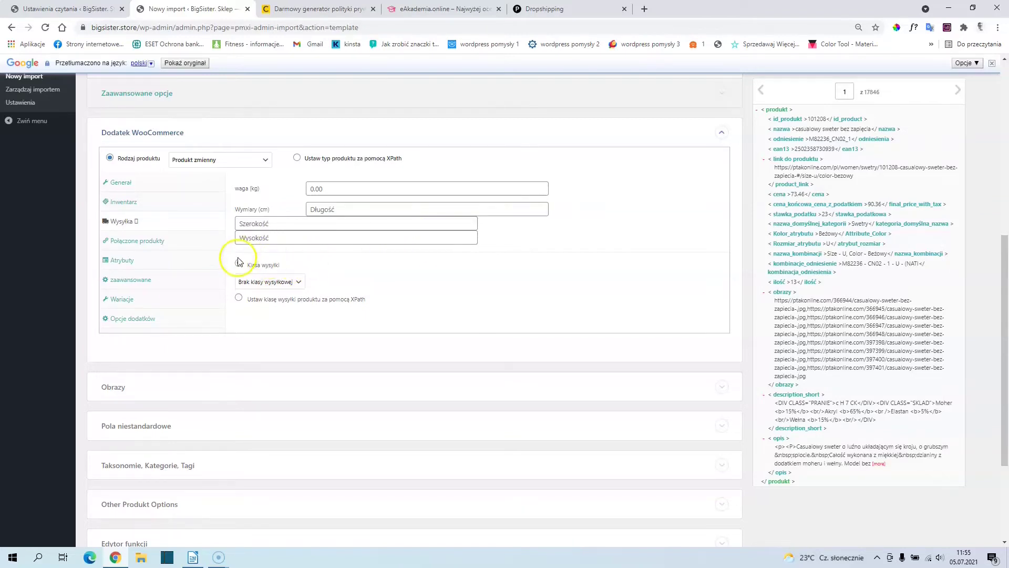
click(121, 259)
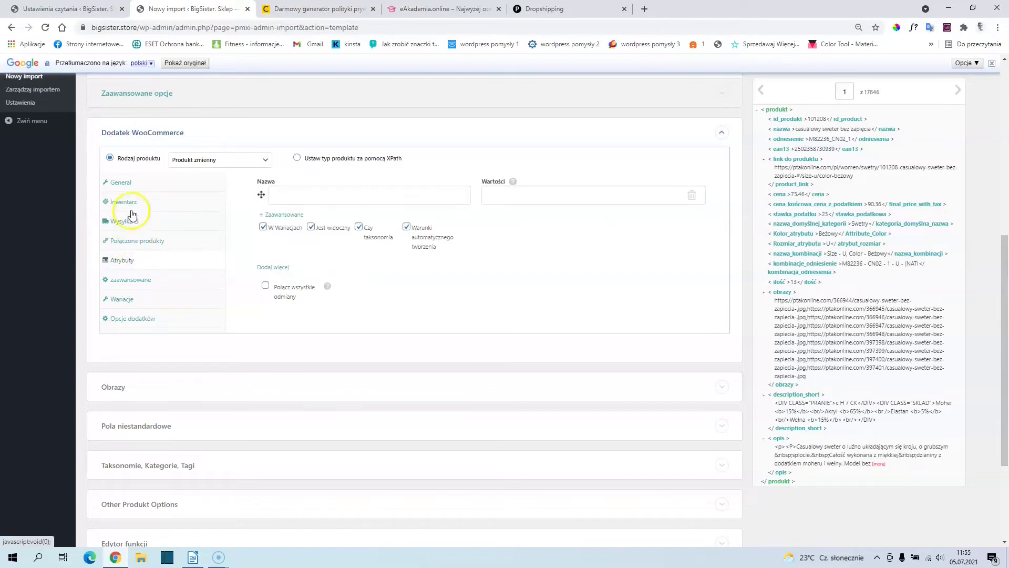
click(141, 261)
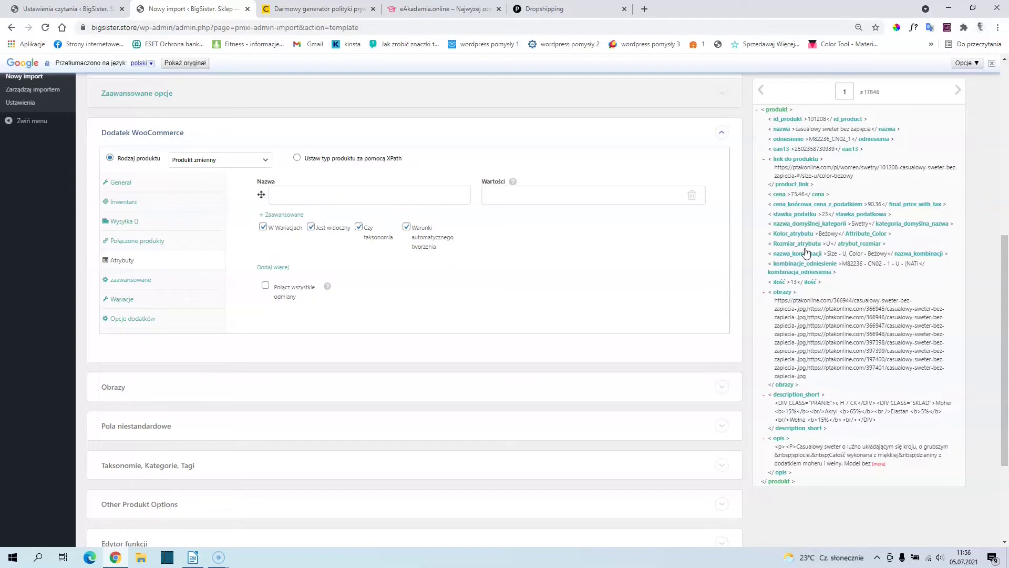
click(798, 276)
mouse_move(795, 293)
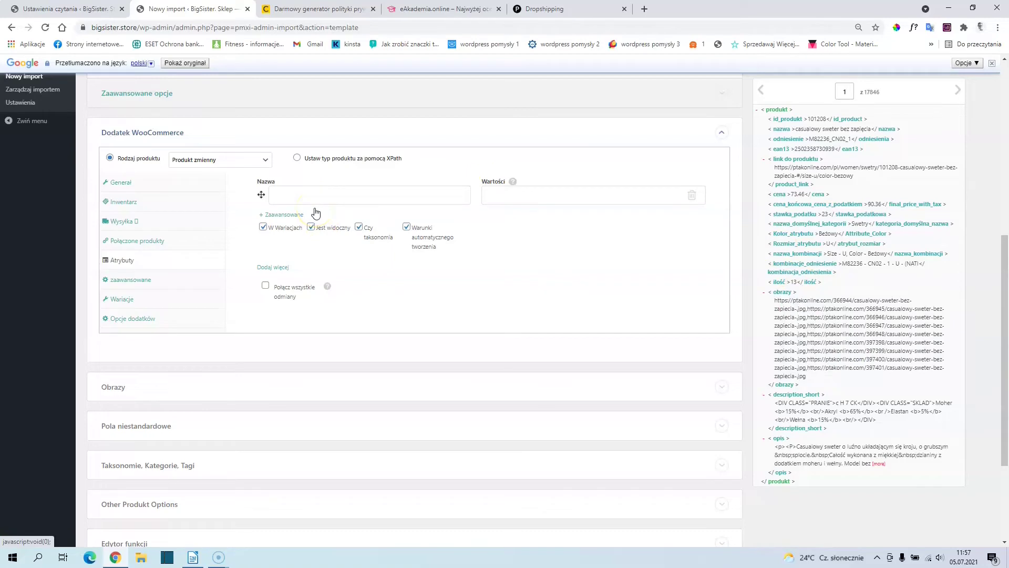
click(287, 191)
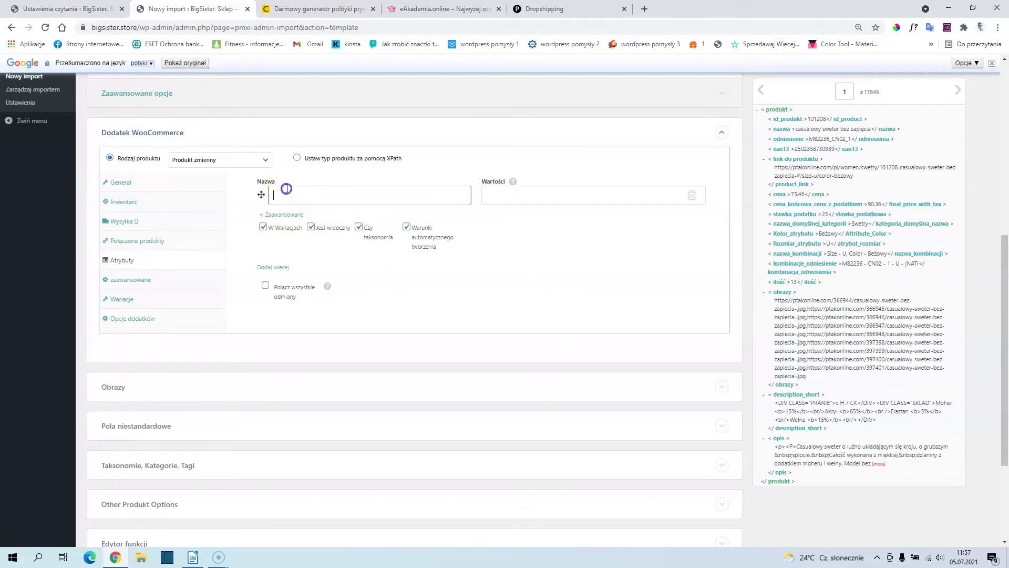
text(Rozmiar)
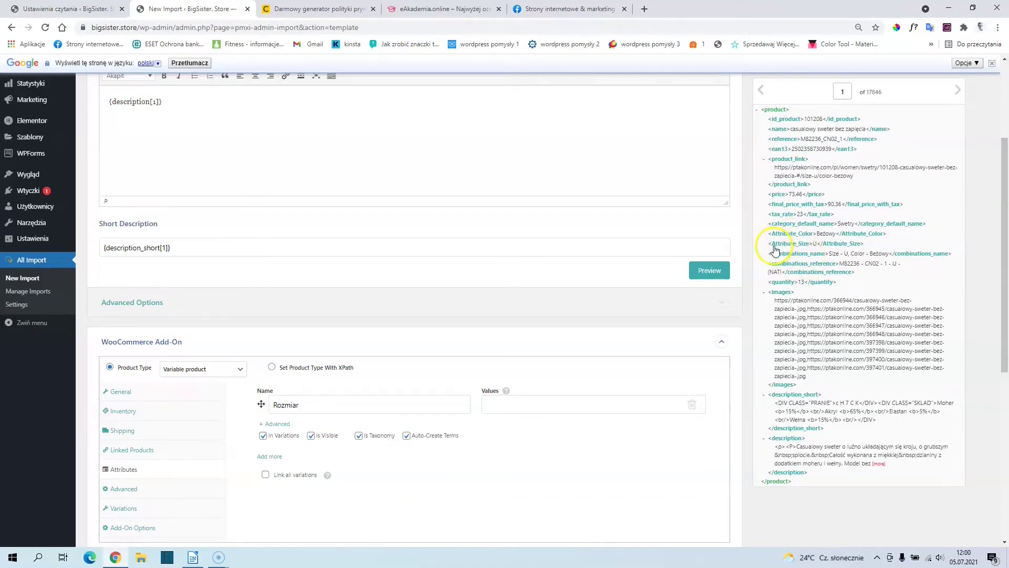
drag(795, 244, 532, 405)
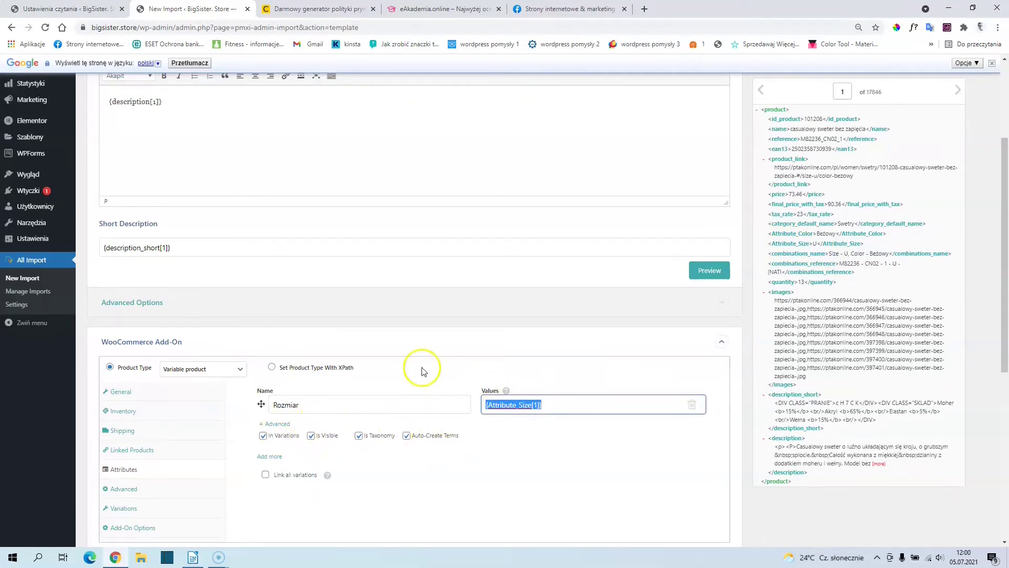
Step: Extend the product title with the feed's color element so it reads {name[1]} - {Attribute_Color[1]}
scroll(409, 279, up, 3)
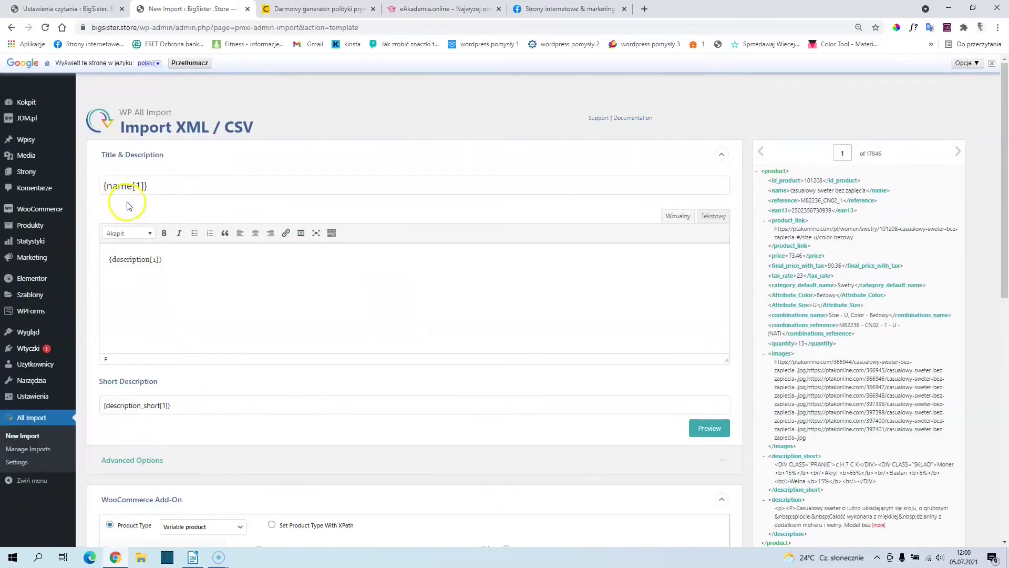
click(803, 191)
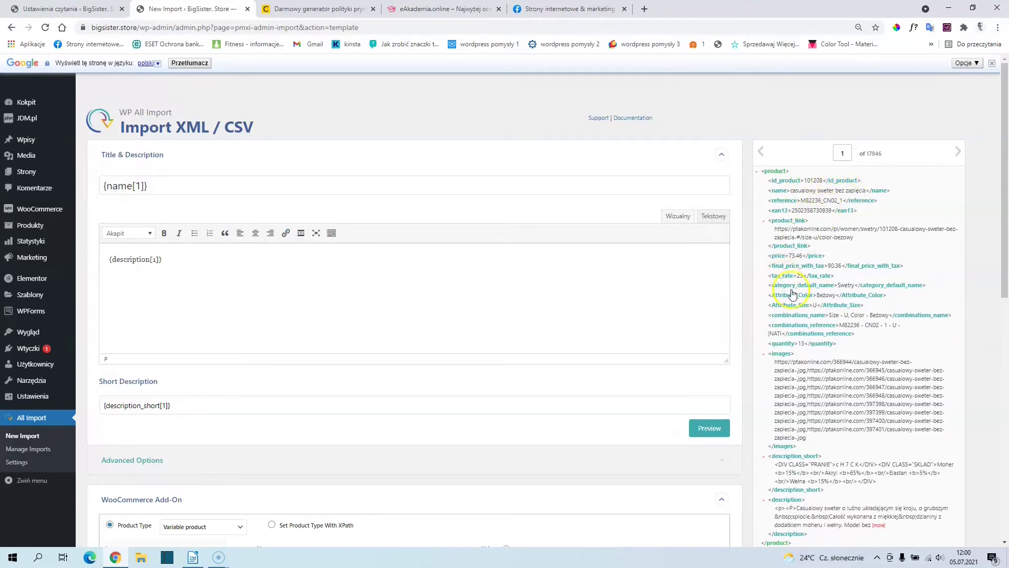
drag(796, 299, 194, 197)
click(145, 188)
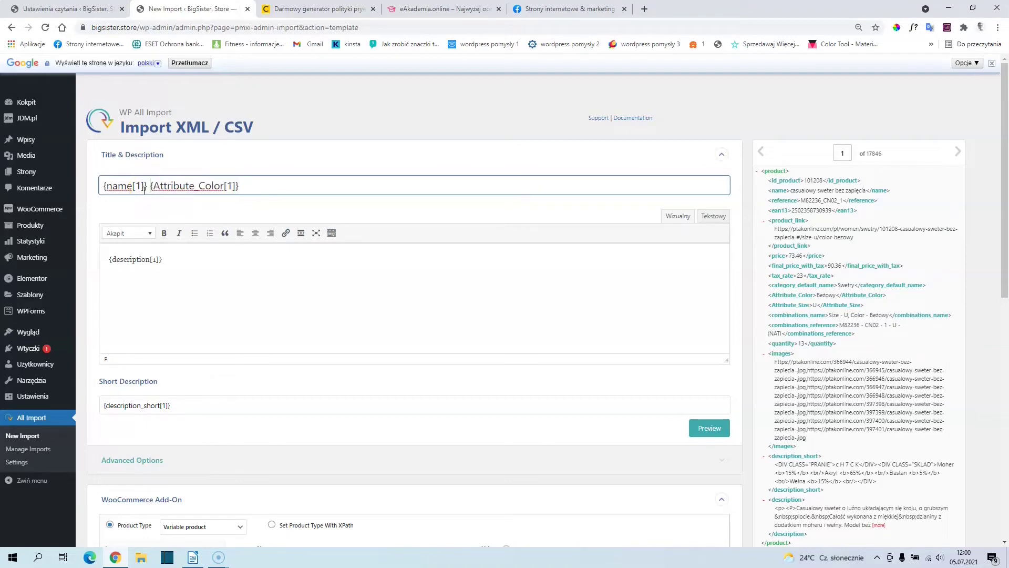
text(-)
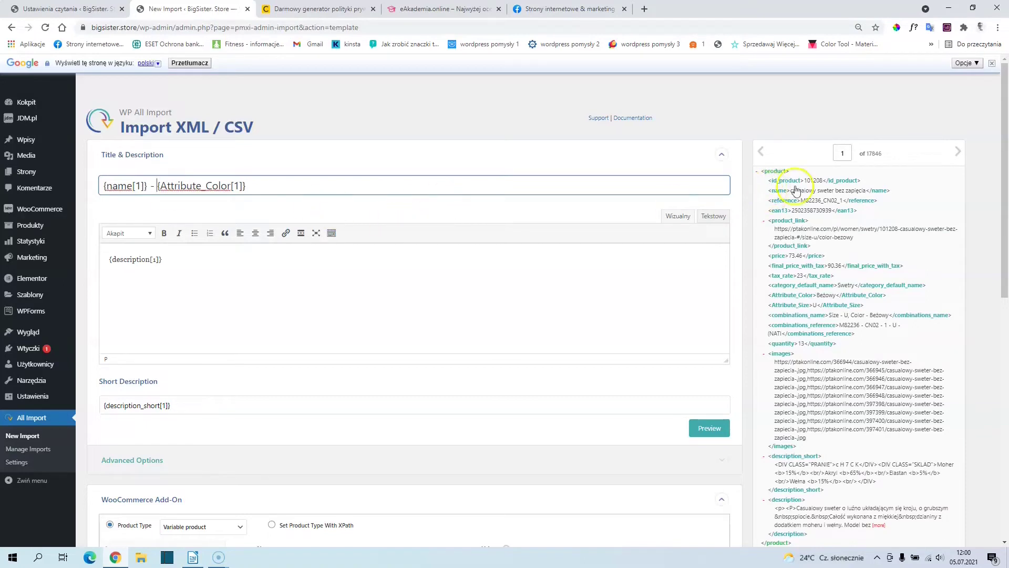
click(475, 231)
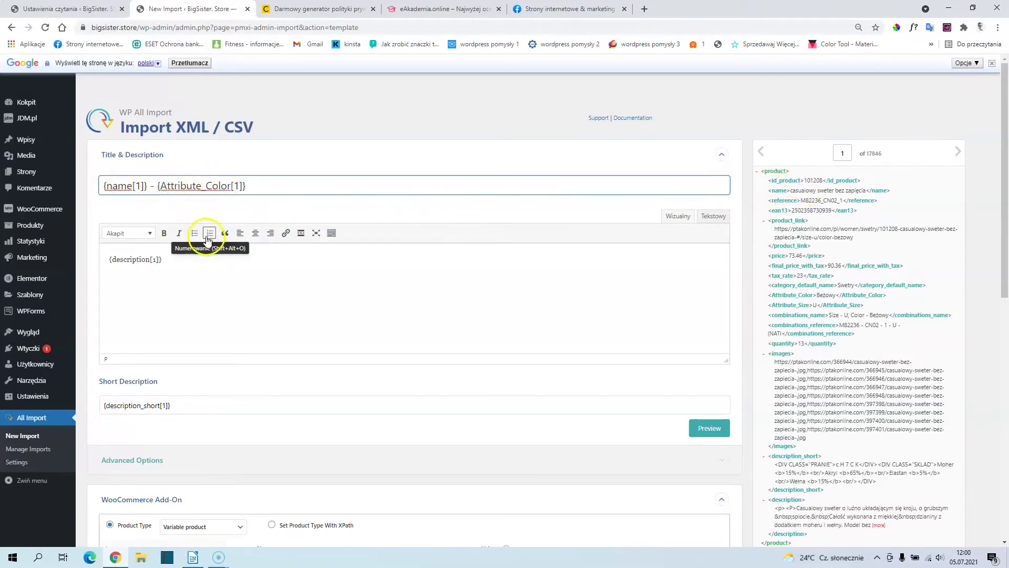
Step: Open the WooCommerce Add-On's variation settings and review the options for grouping by unique value and sharing the parent product's title
scroll(211, 238, down, 5)
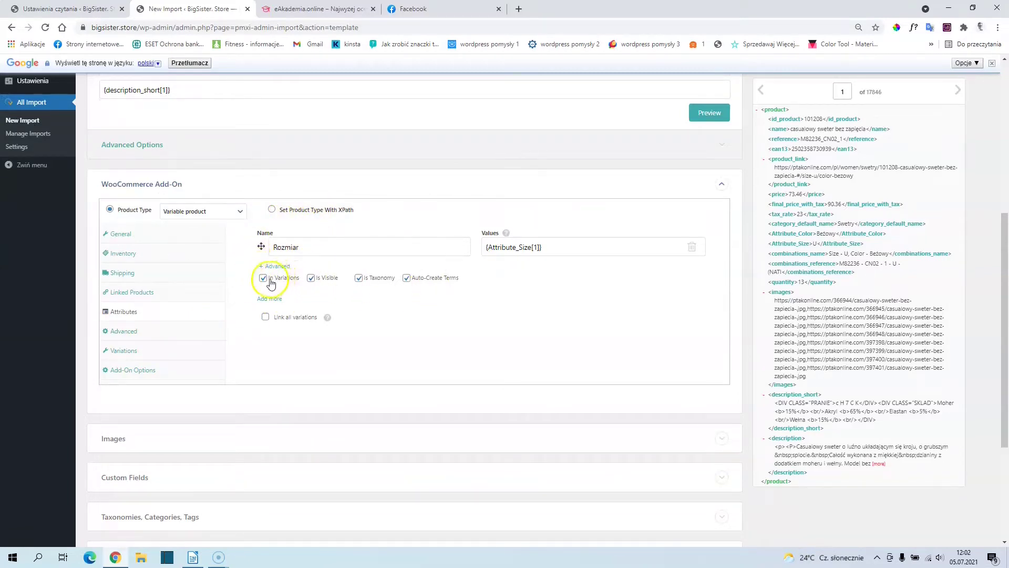
click(145, 350)
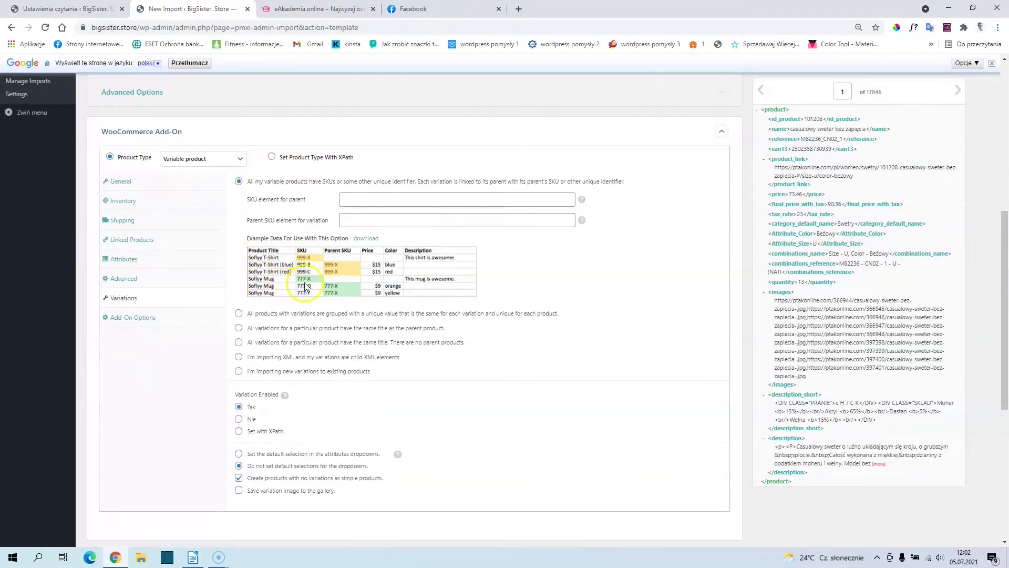
click(239, 314)
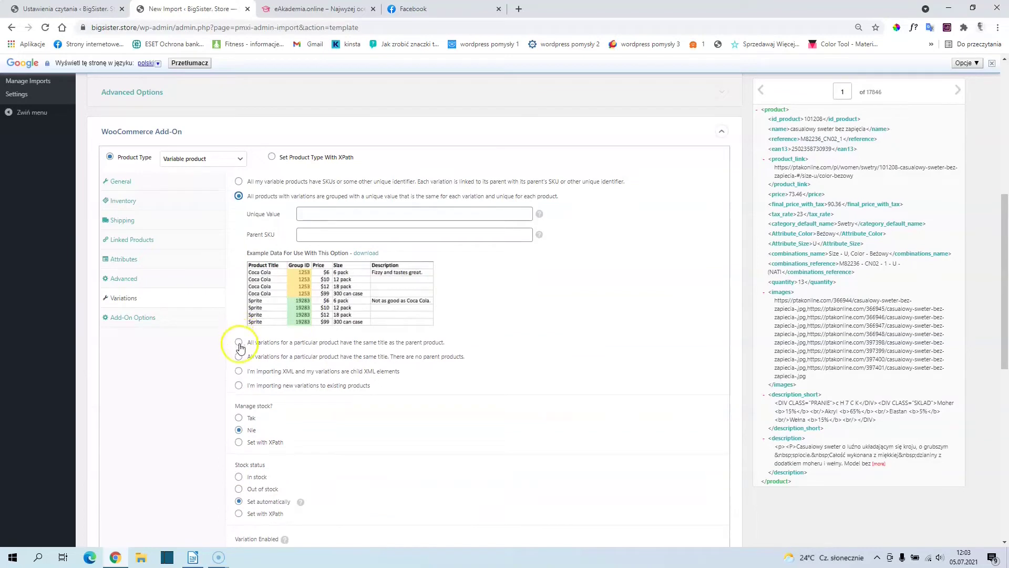
click(239, 345)
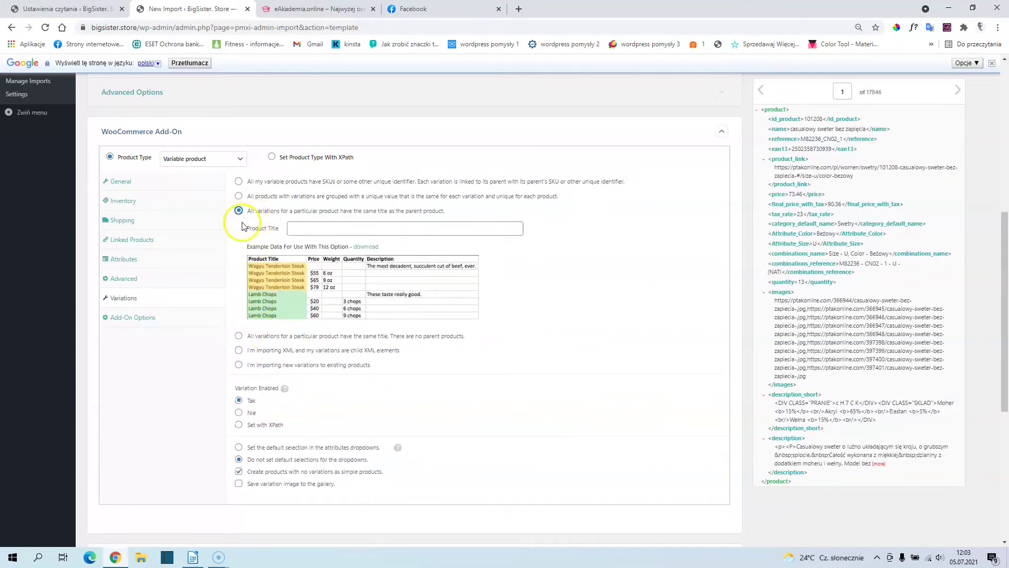
Step: Translate the page into Polish, try mapping the variations' product title to {name[1]}, and clear the field again
click(930, 27)
click(767, 86)
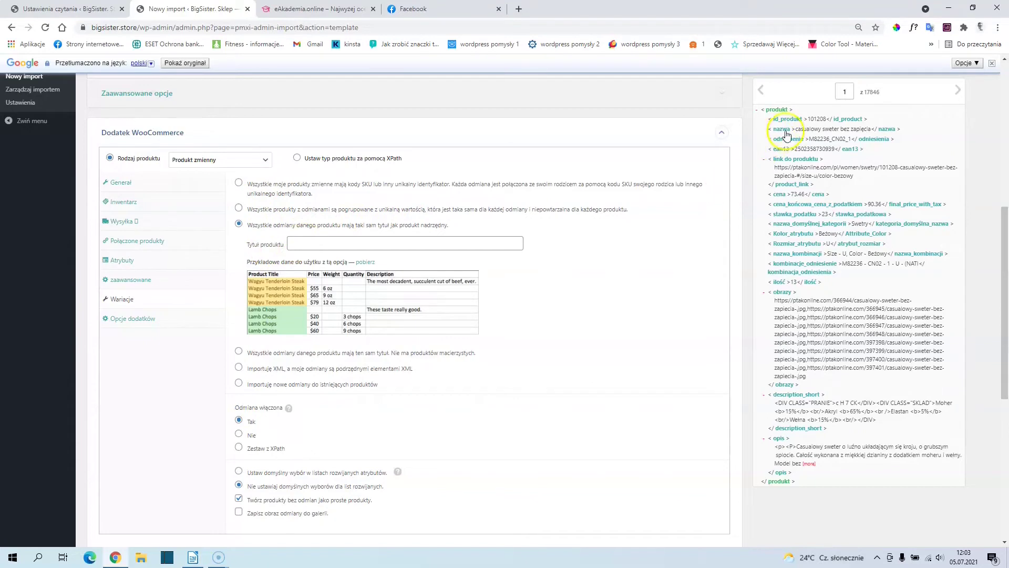
drag(784, 134, 397, 245)
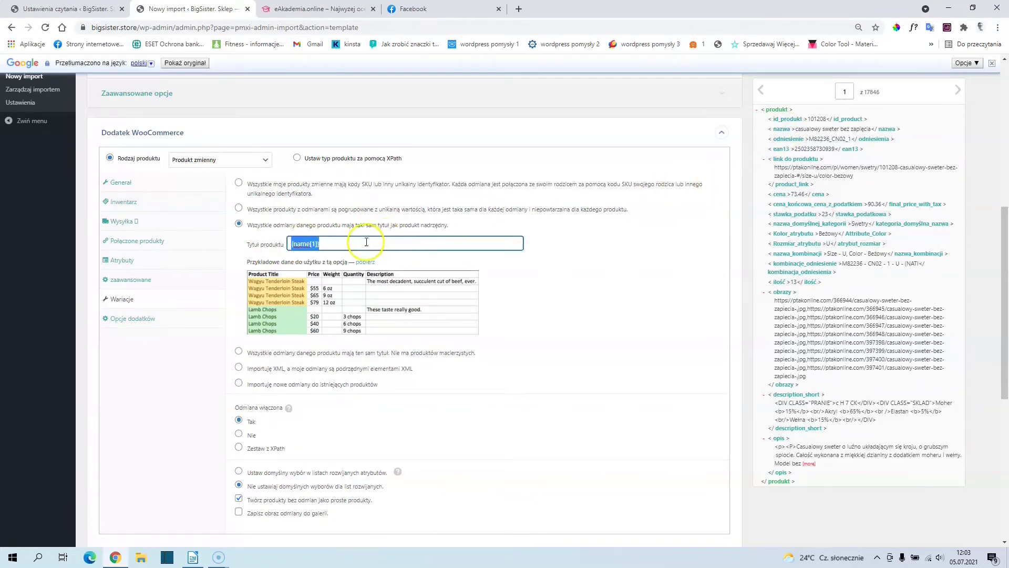
key(BackSpace)
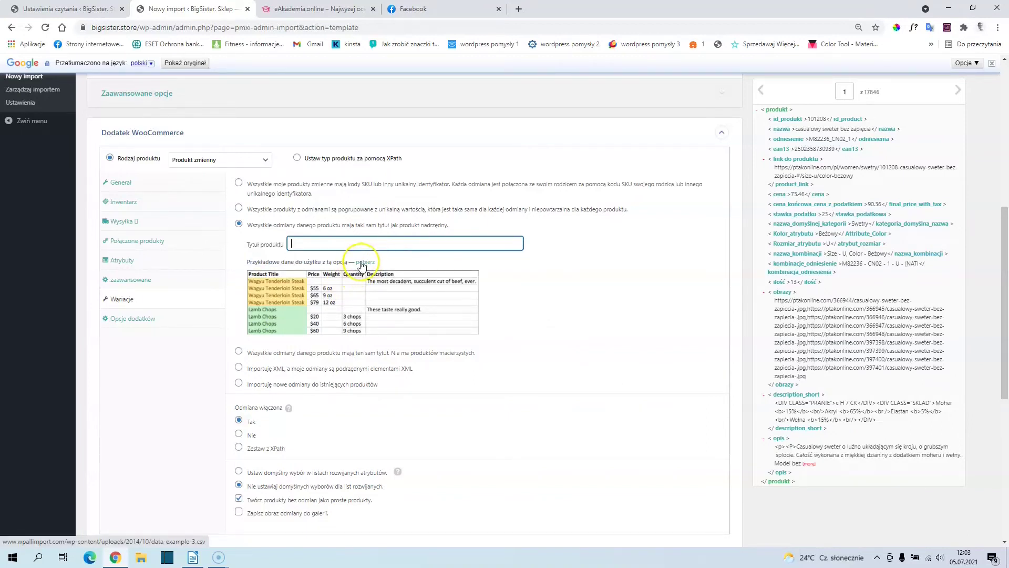
mouse_move(362, 265)
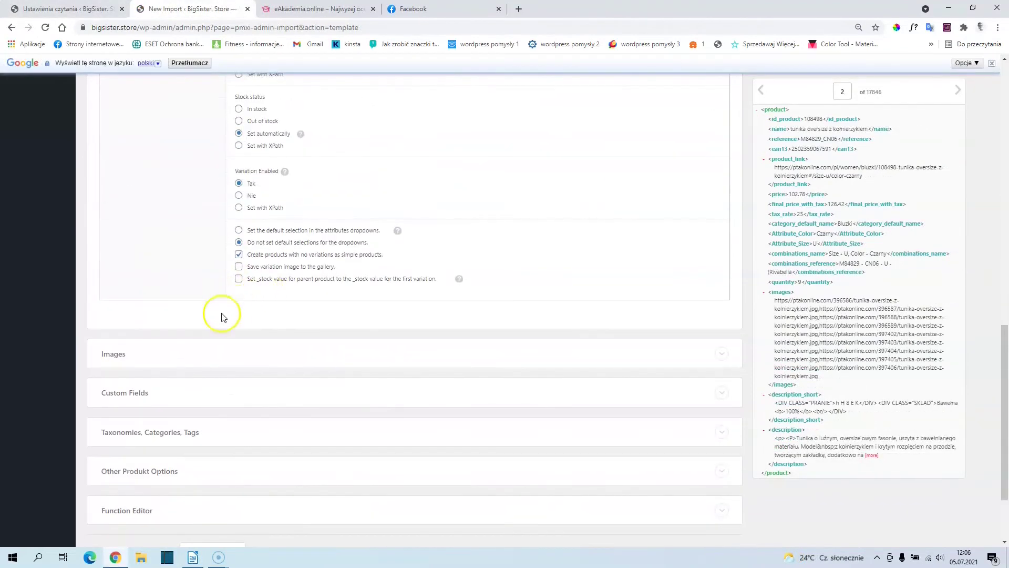
Step: Map the downloaded product images to the feed's images element as {images[1]} and preview the resulting pictures
click(167, 356)
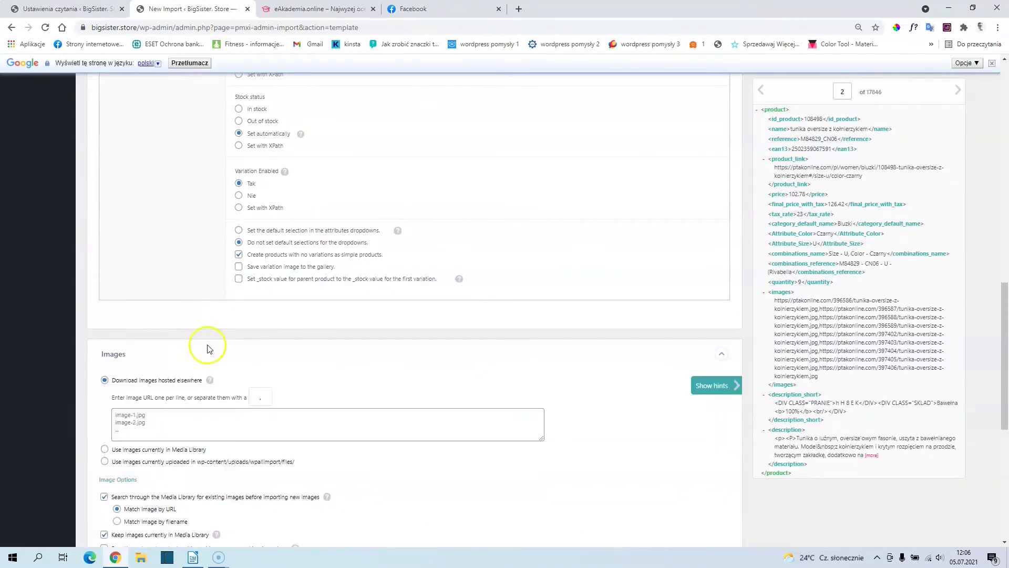
scroll(191, 338, down, 2)
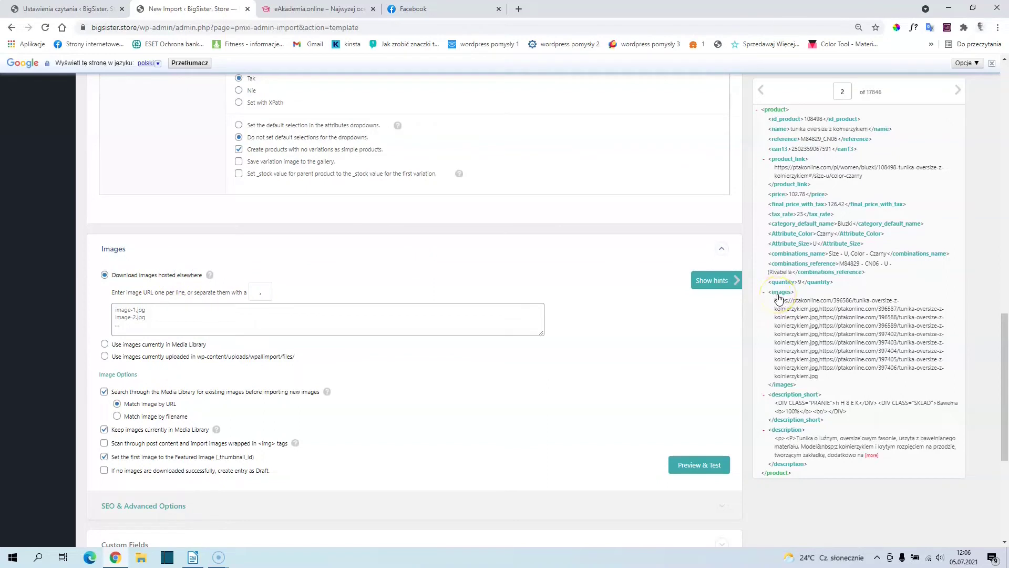
drag(779, 297, 148, 314)
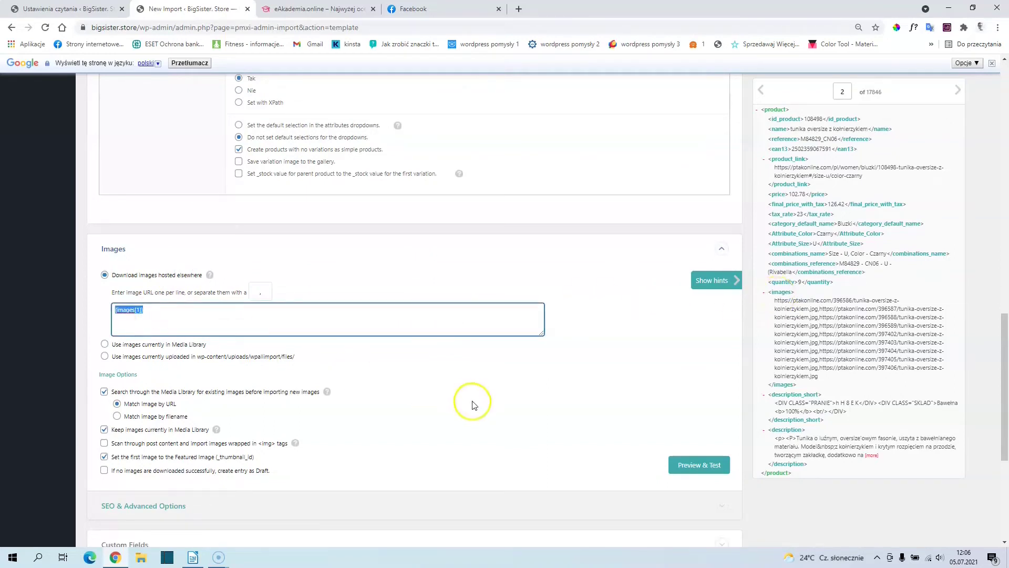
click(708, 463)
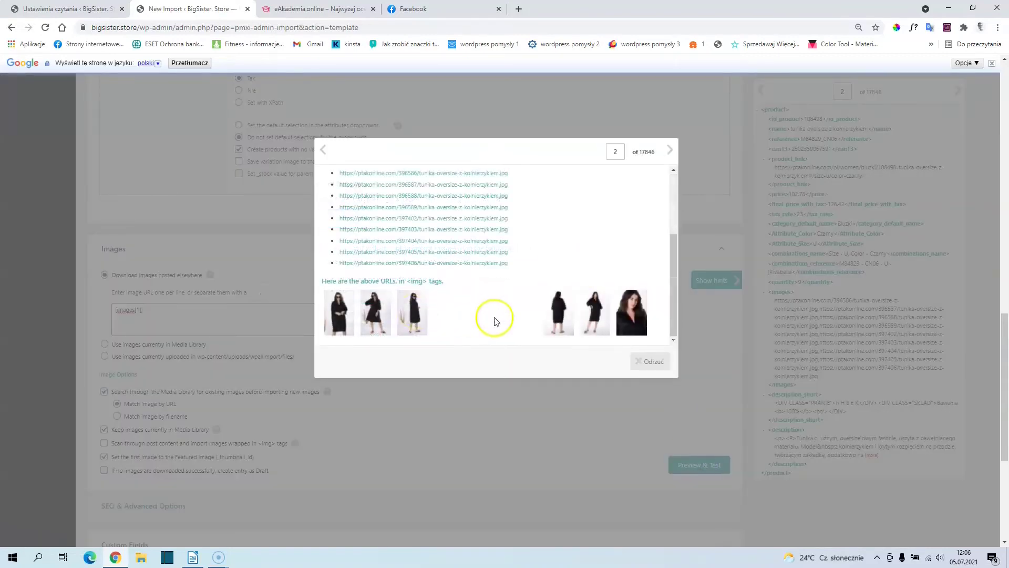
click(653, 361)
Step: Extend the image list with copies of the images element on separate lines, numbered {images[2]} through {images[8]}
click(124, 310)
drag(143, 310, 91, 296)
key(ctrl+c)
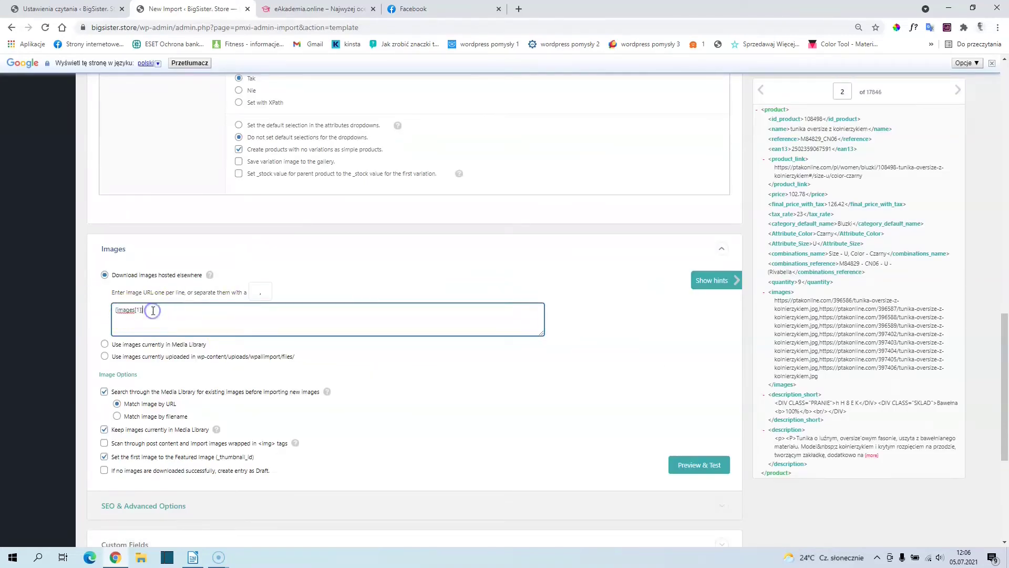
key(Return)
key(ctrl+v)
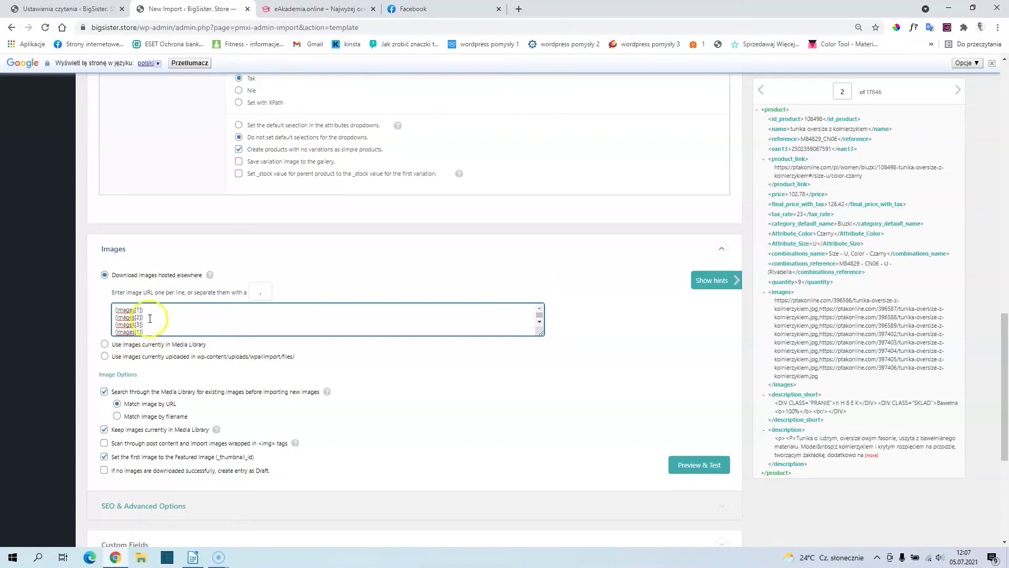
double_click(140, 332)
click(156, 331)
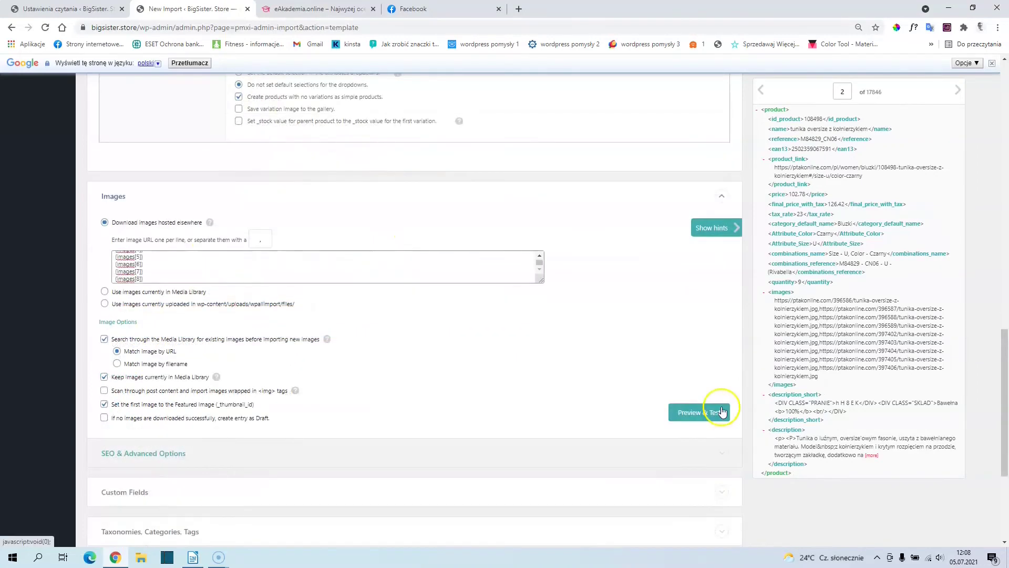
Step: Preview the image mapping again, checking the image URLs and thumbnails for the second feed product
click(698, 414)
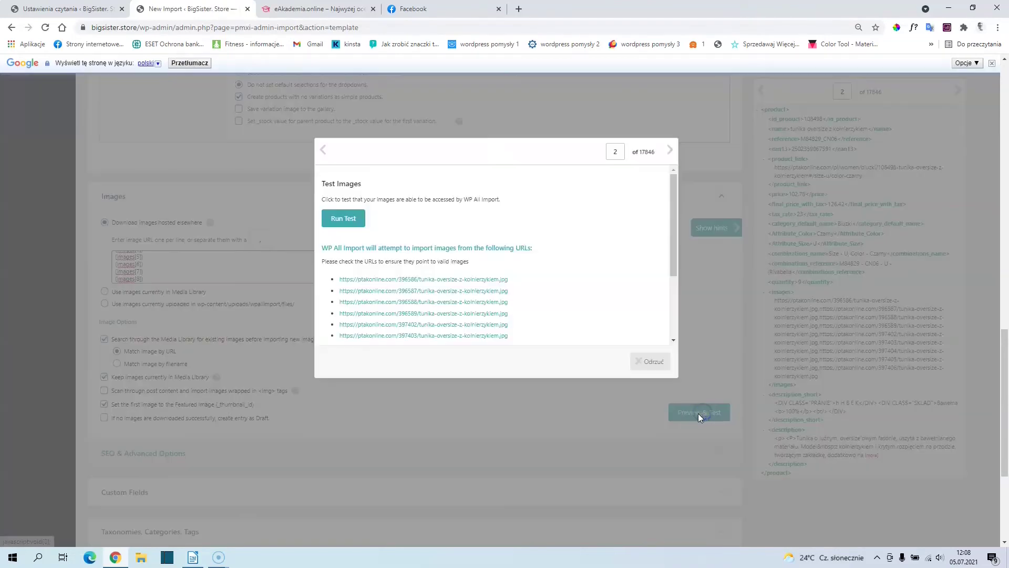
scroll(447, 292, down, 1)
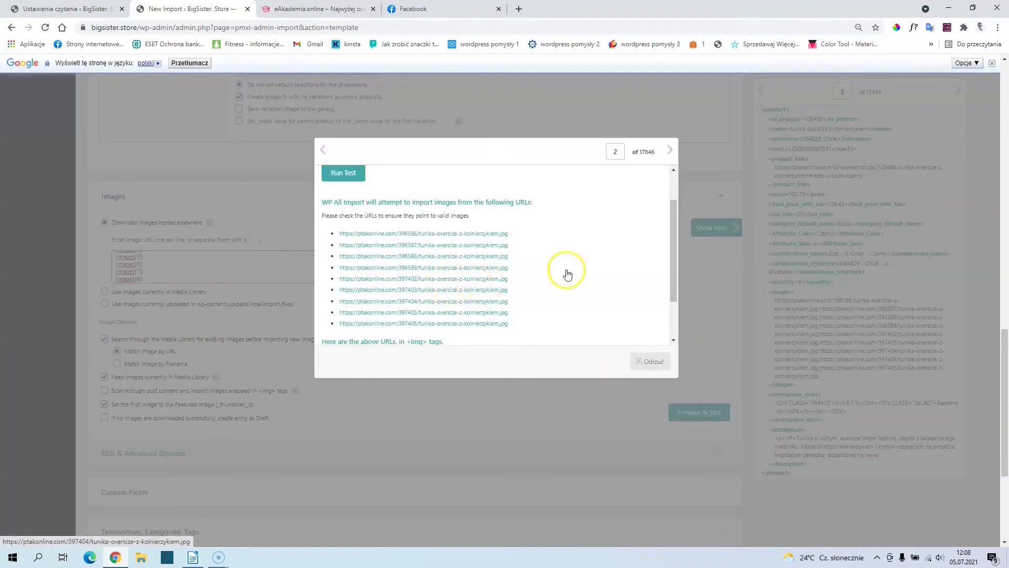
scroll(532, 275, down, 1)
scroll(384, 301, down, 2)
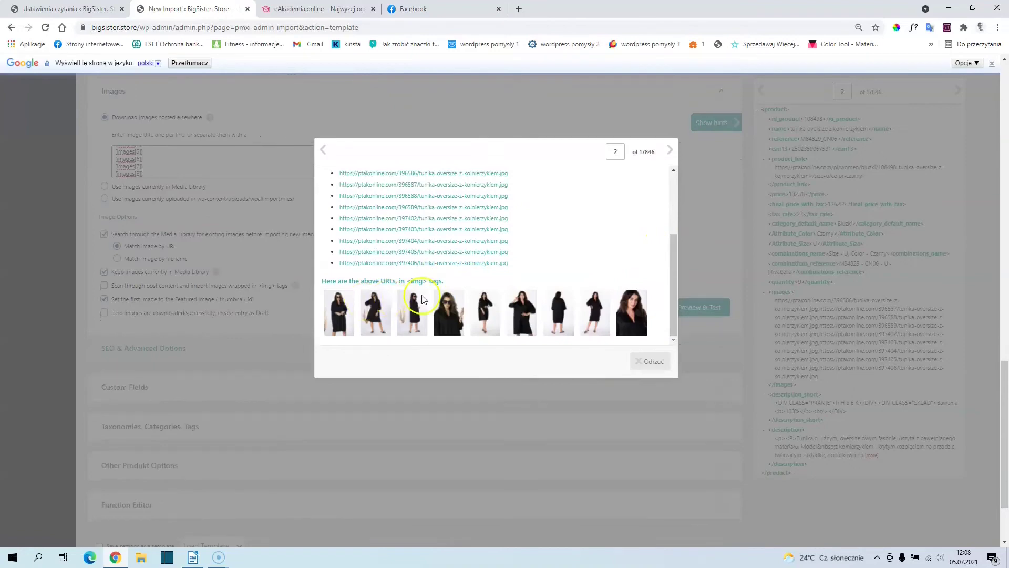
click(648, 367)
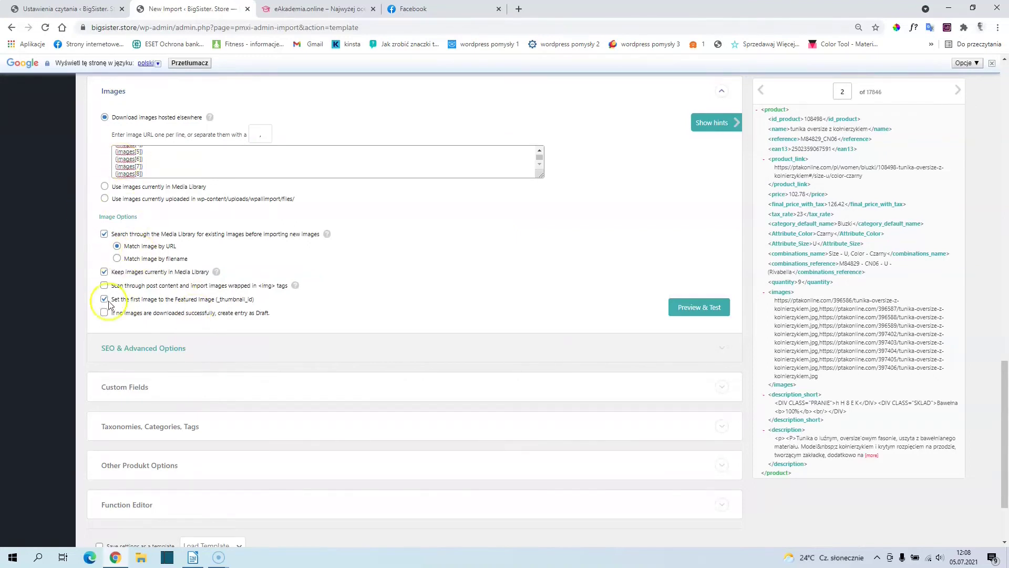
Step: Enable Kategorie produktów with one category per product, mapped to {category_default_name[1]}, and leave product tags disabled
double_click(159, 352)
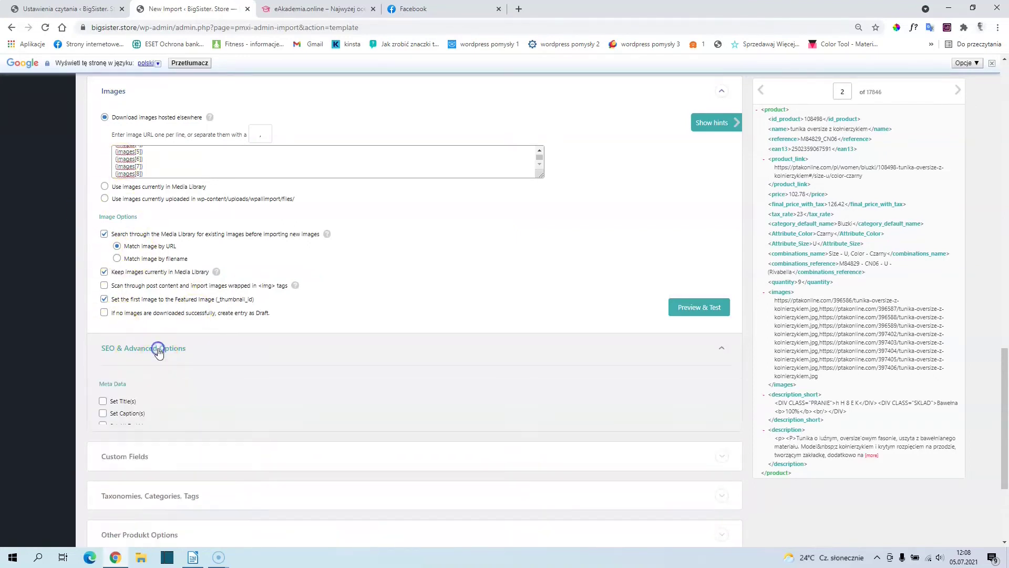
scroll(132, 377, down, 2)
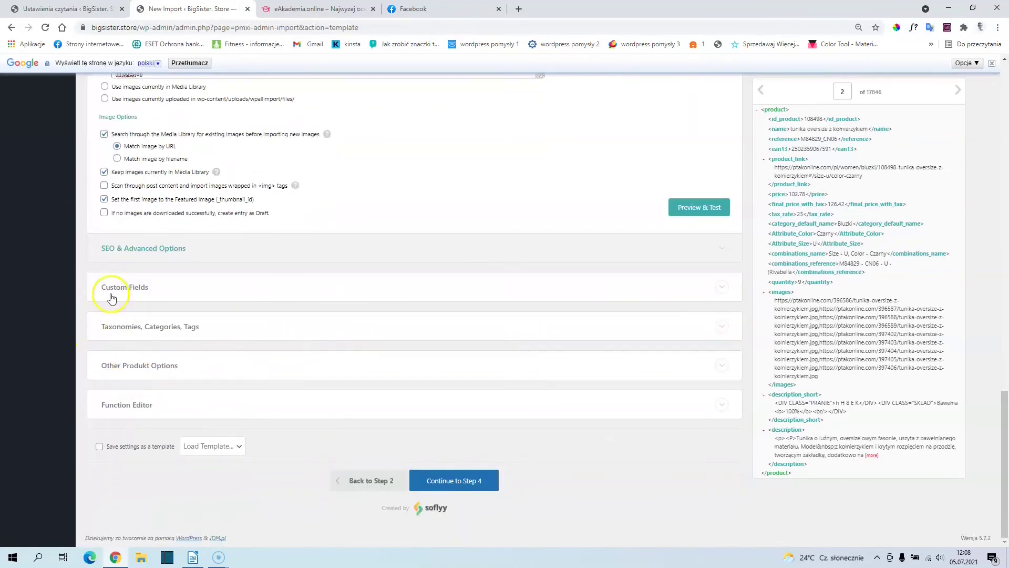
click(142, 331)
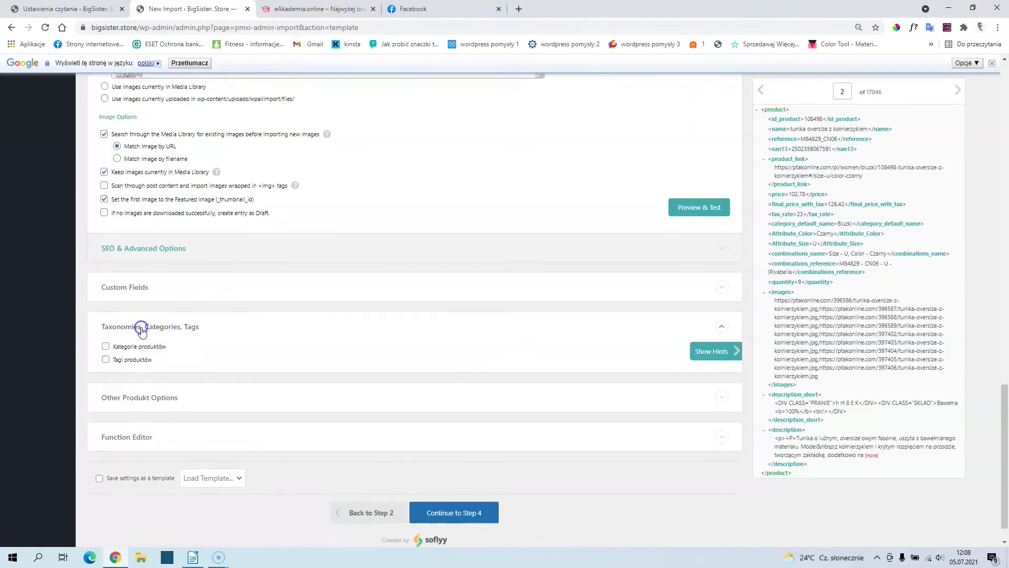
click(106, 347)
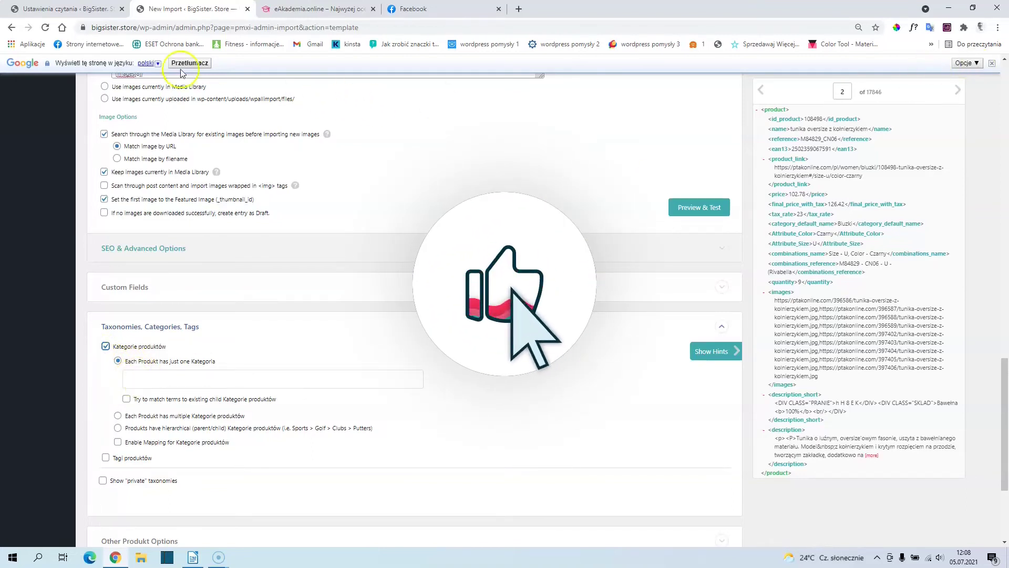
scroll(141, 315, down, 2)
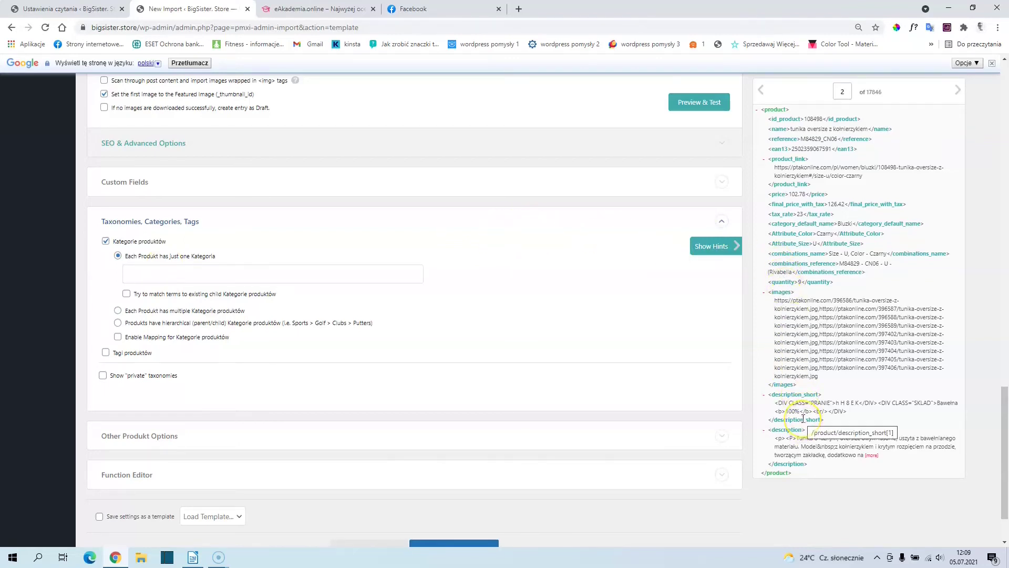
scroll(789, 316, down, 1)
scroll(778, 247, up, 1)
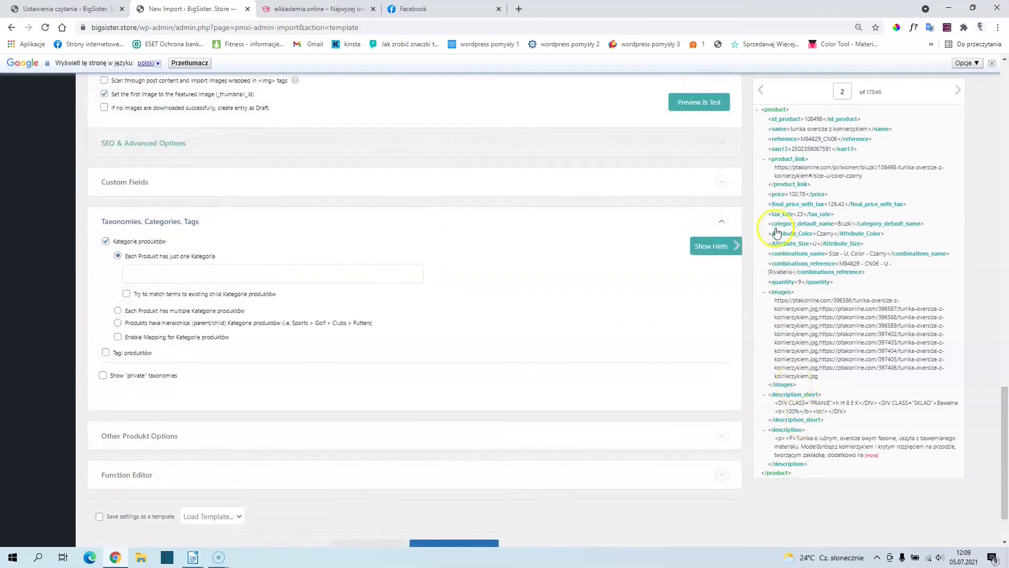
drag(793, 229, 294, 265)
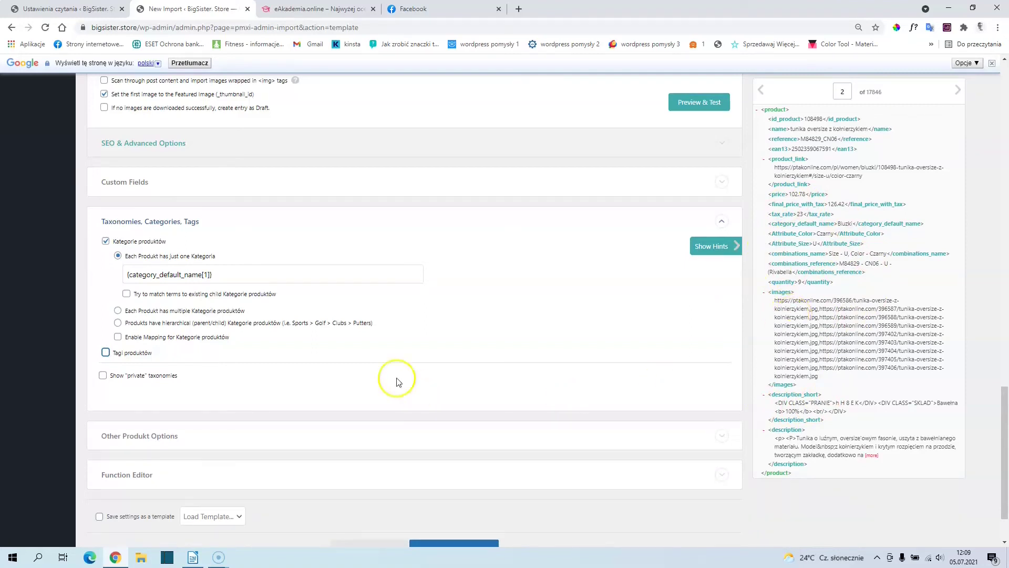
click(106, 352)
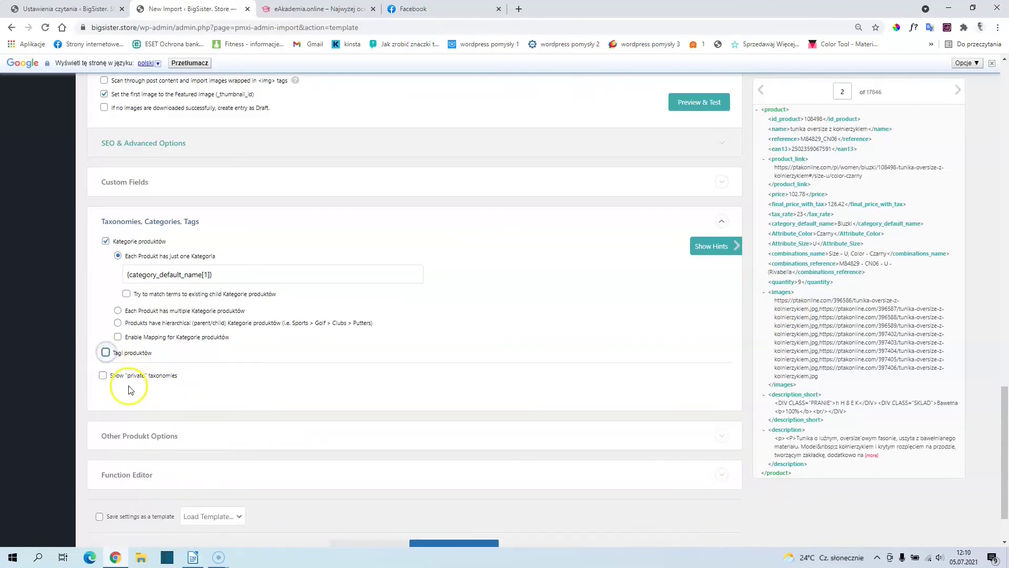
Step: Set the post status of the imported products to Draft in the other product options
scroll(129, 390, down, 2)
scroll(312, 297, up, 3)
scroll(313, 298, down, 3)
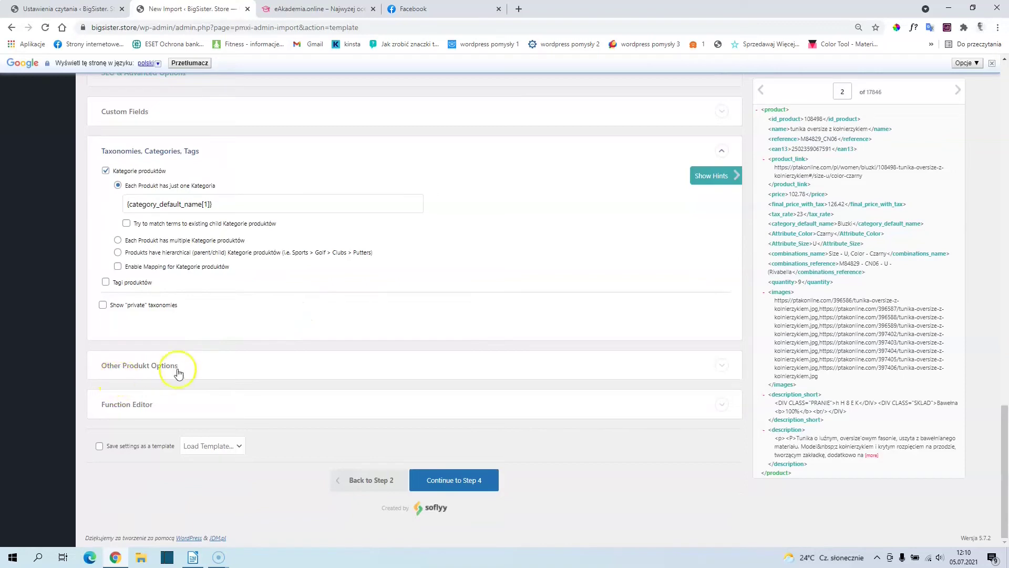
click(148, 366)
scroll(150, 375, down, 2)
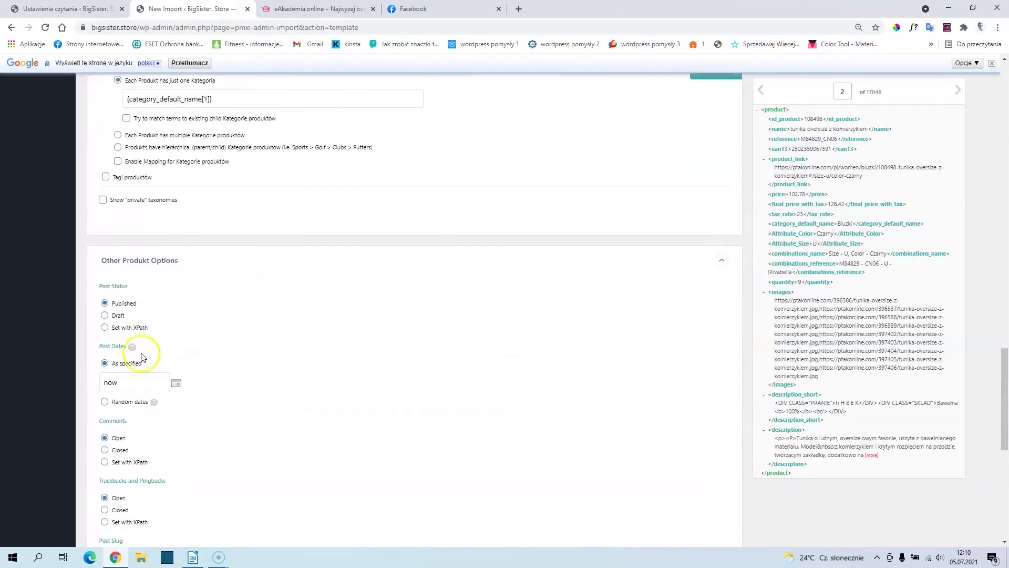
click(116, 303)
click(104, 317)
scroll(127, 383, down, 2)
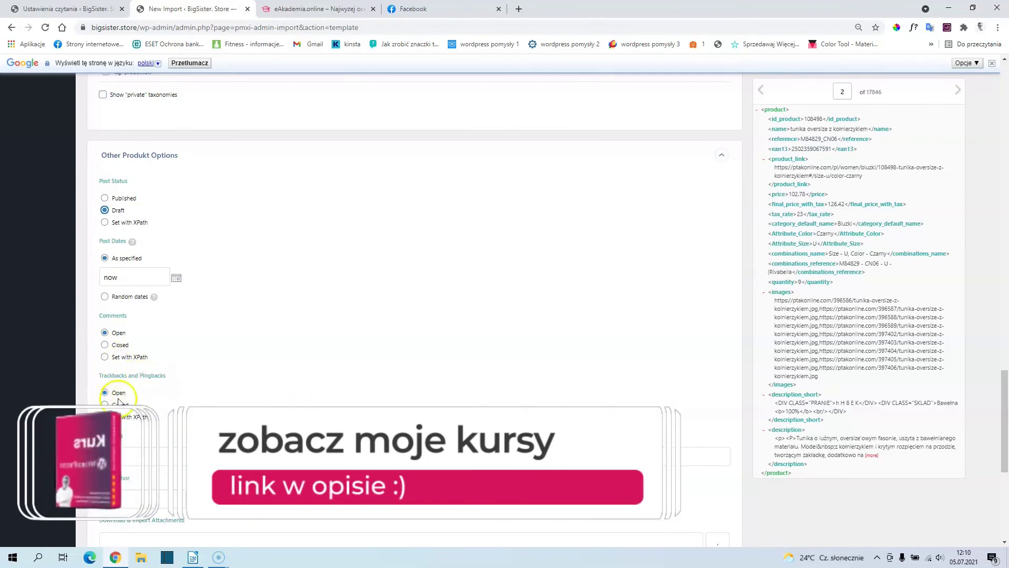
Step: Enable saving the import settings as a template and name the template 1
scroll(119, 398, down, 1)
scroll(119, 398, down, 3)
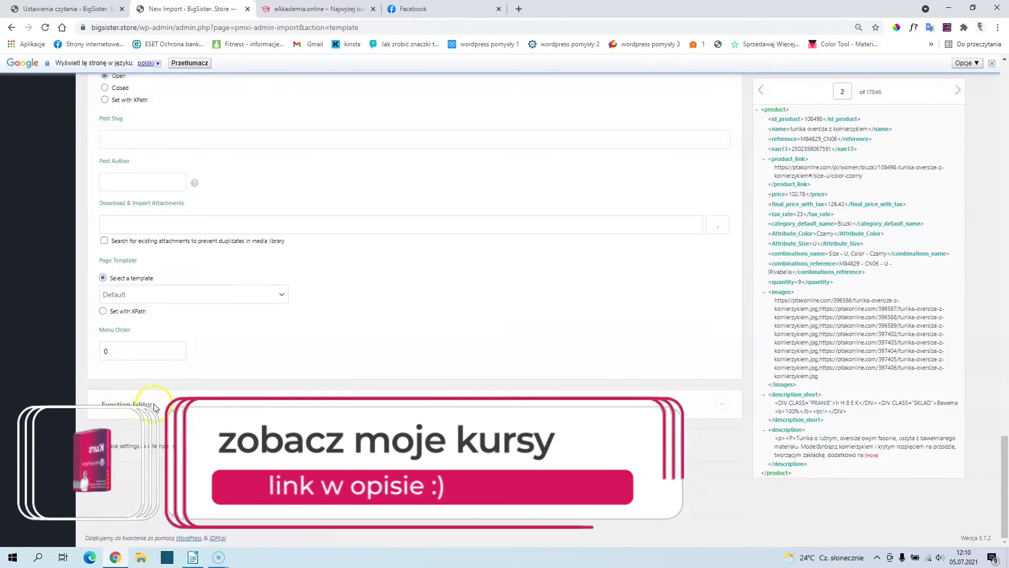
click(99, 446)
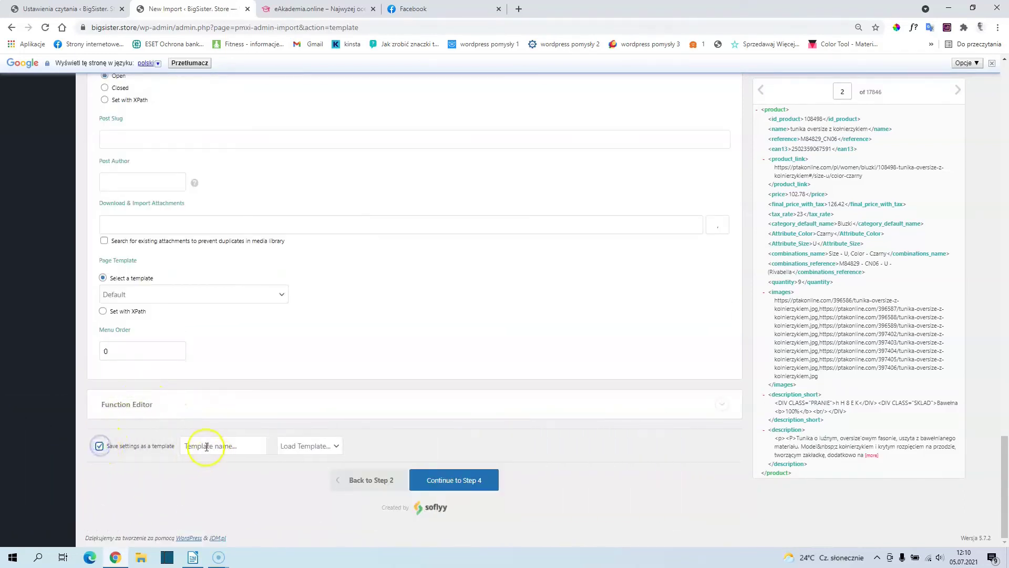
click(206, 447)
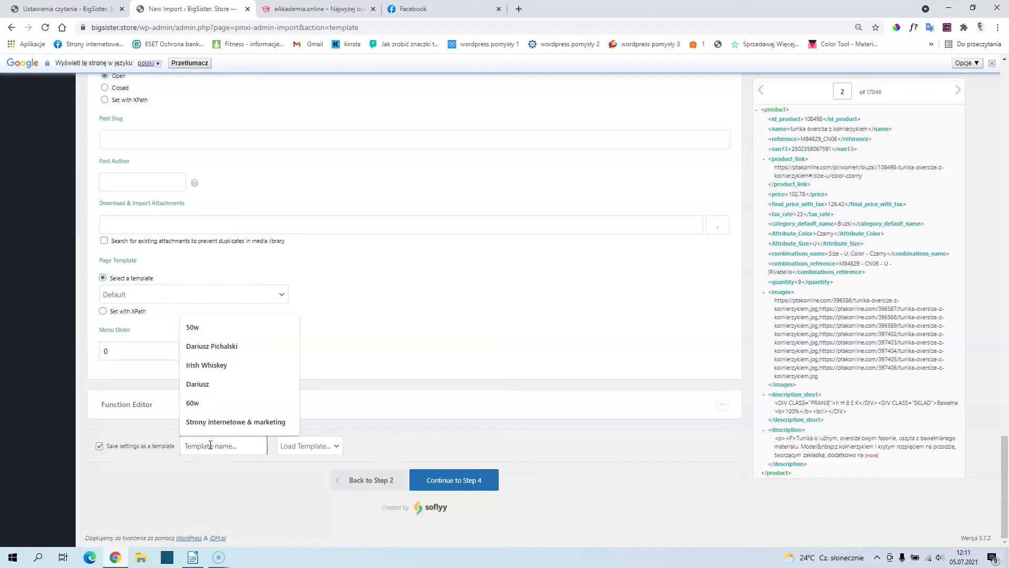
text(1)
click(200, 503)
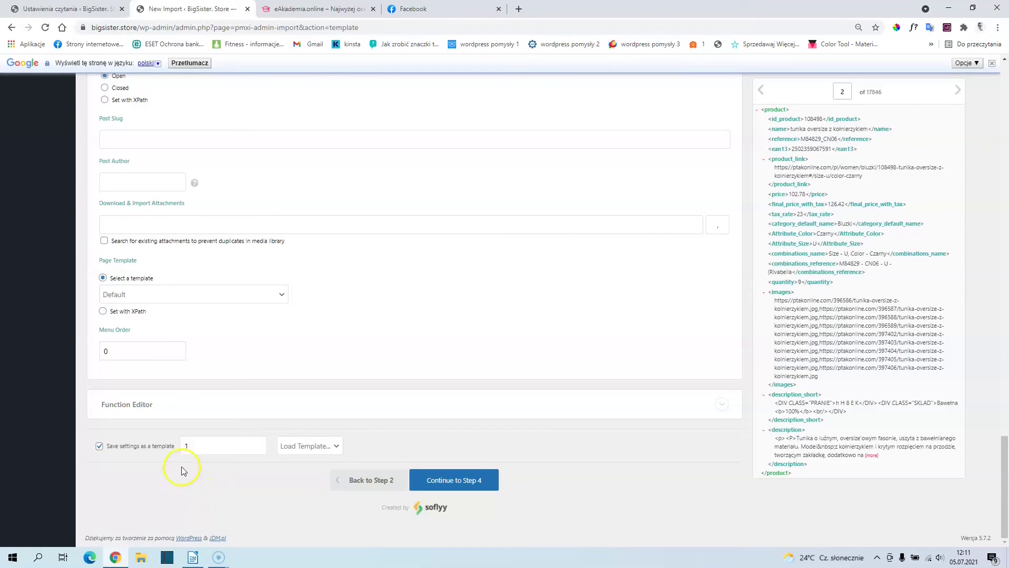
scroll(292, 396, up, 10)
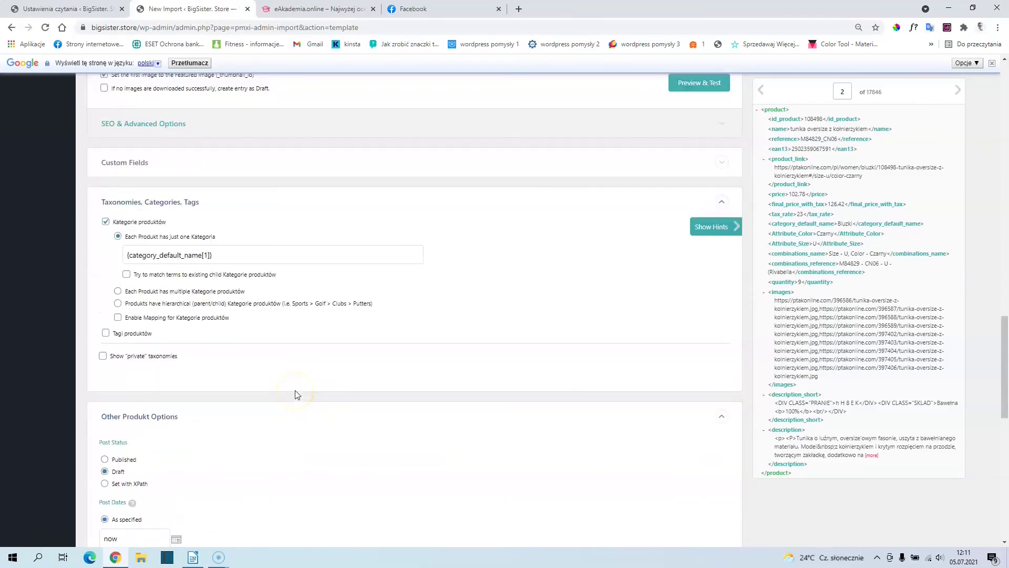
Step: Continue to the import settings in step 4 and auto-detect the unique identifier for the product records
scroll(295, 394, down, 10)
scroll(213, 356, down, 1)
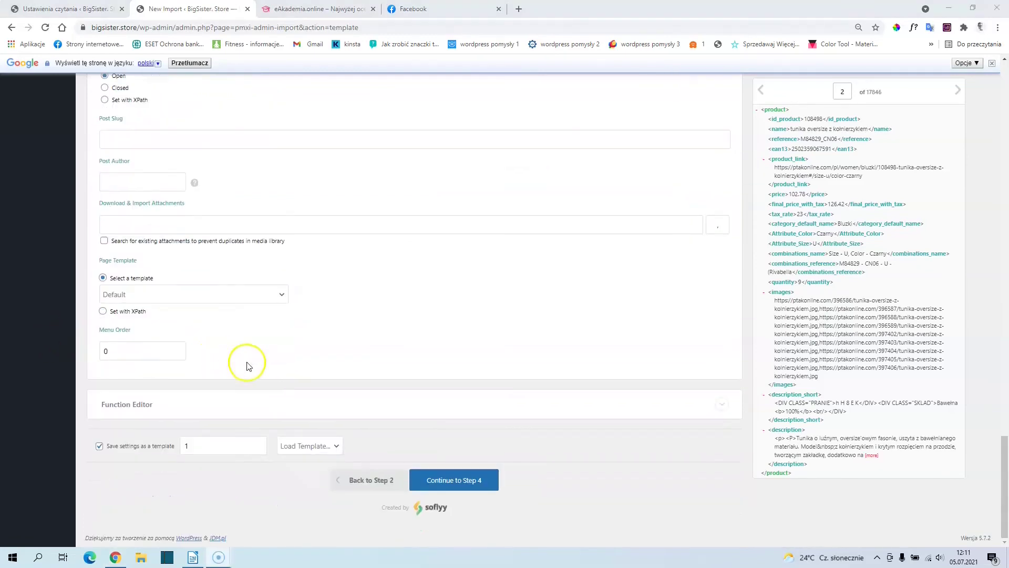
click(453, 479)
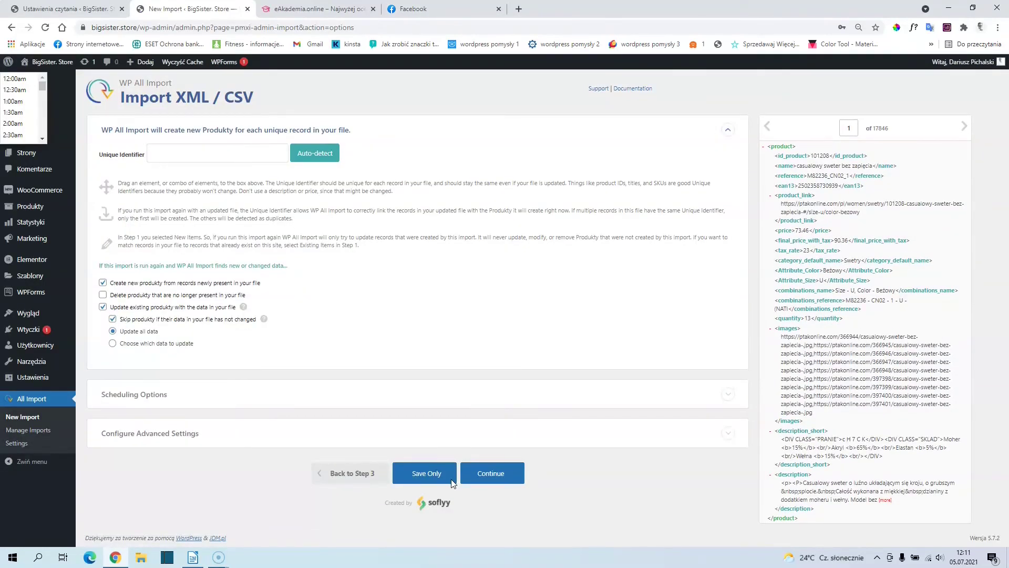
click(426, 470)
click(314, 152)
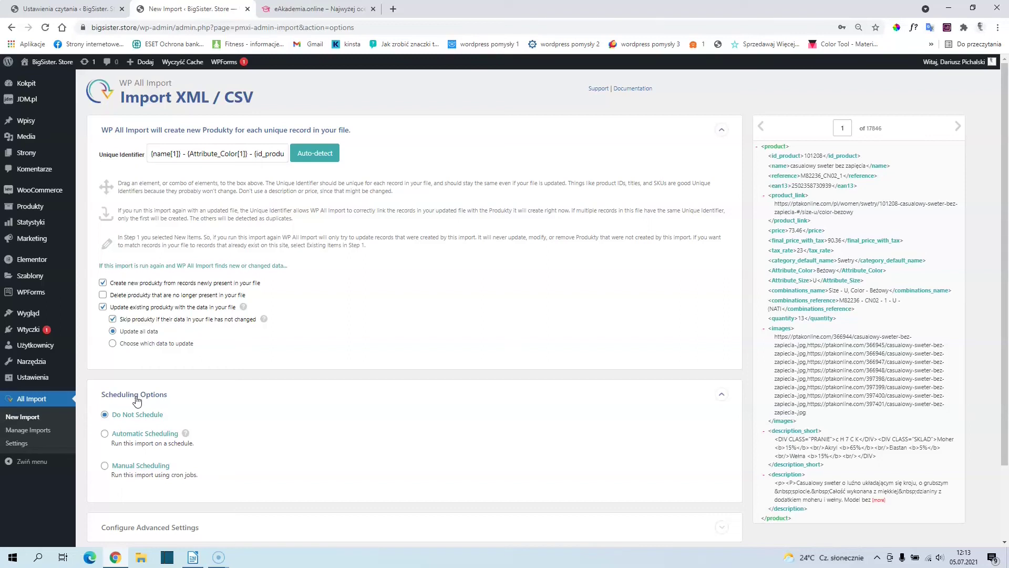
Step: Expand the scheduling options, look over the Automatic Scheduling settings, and set the import to Manual Scheduling using cron jobs
click(156, 420)
scroll(137, 415, down, 2)
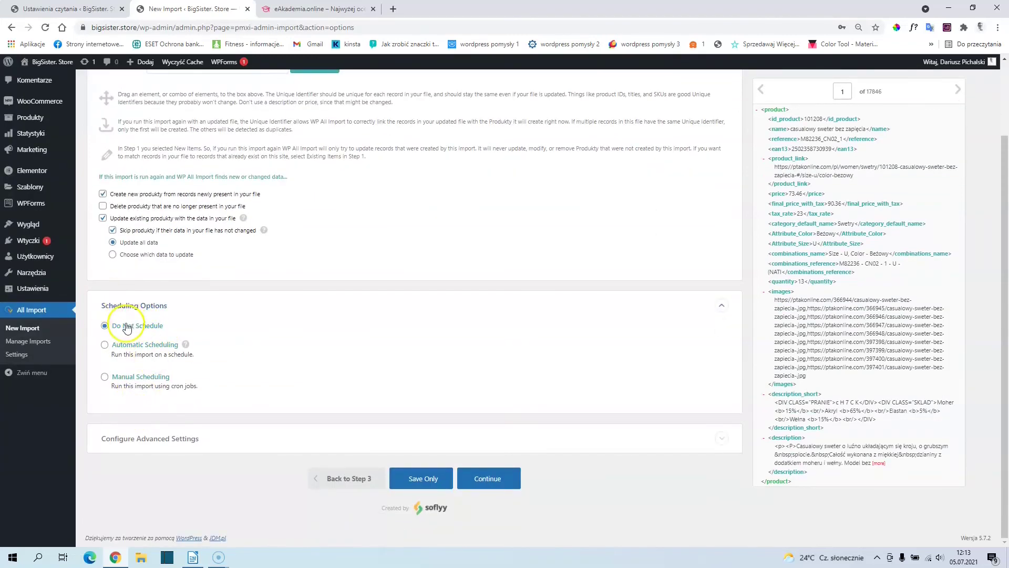
click(105, 346)
click(105, 346)
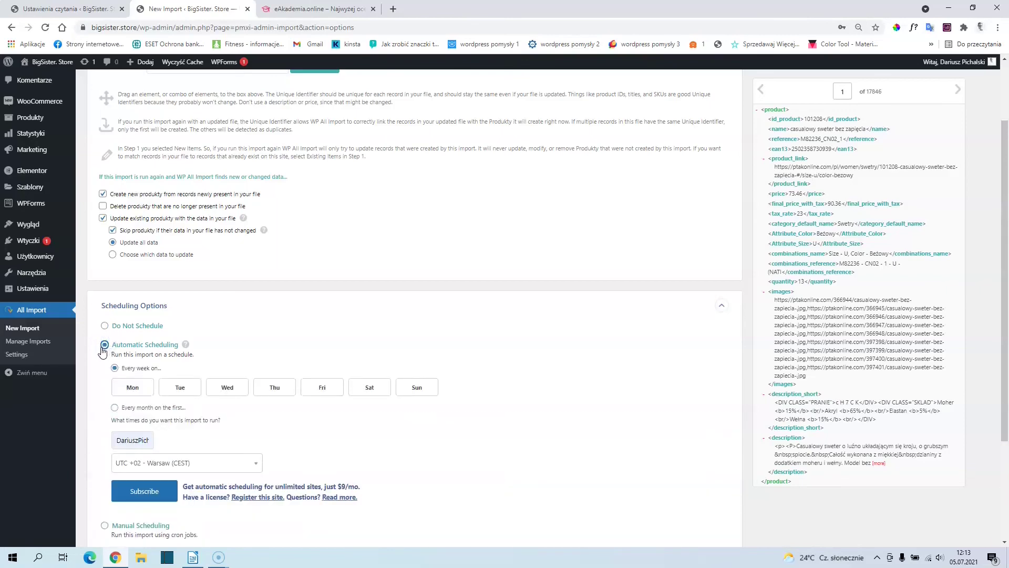
scroll(197, 423, down, 3)
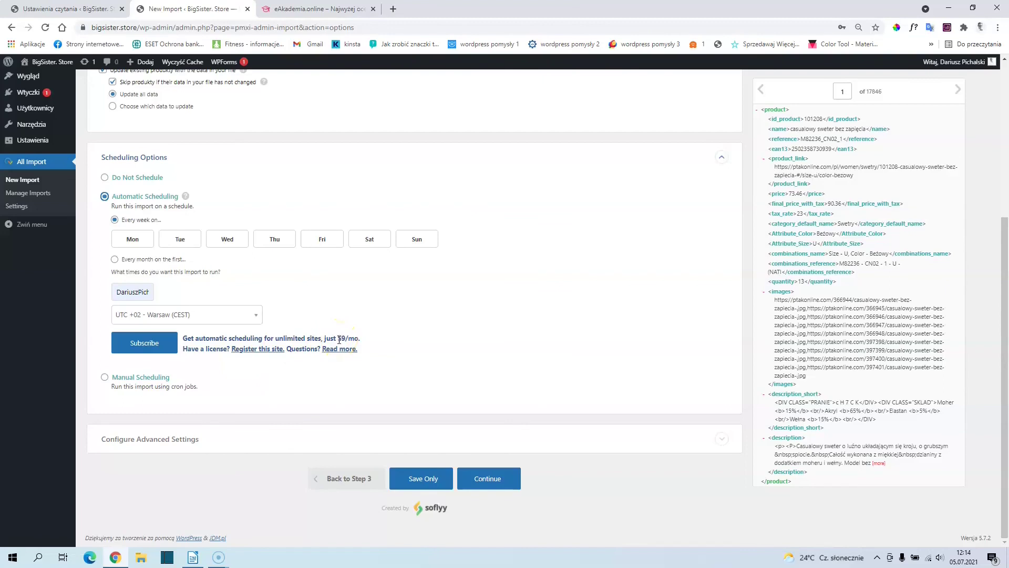
click(103, 376)
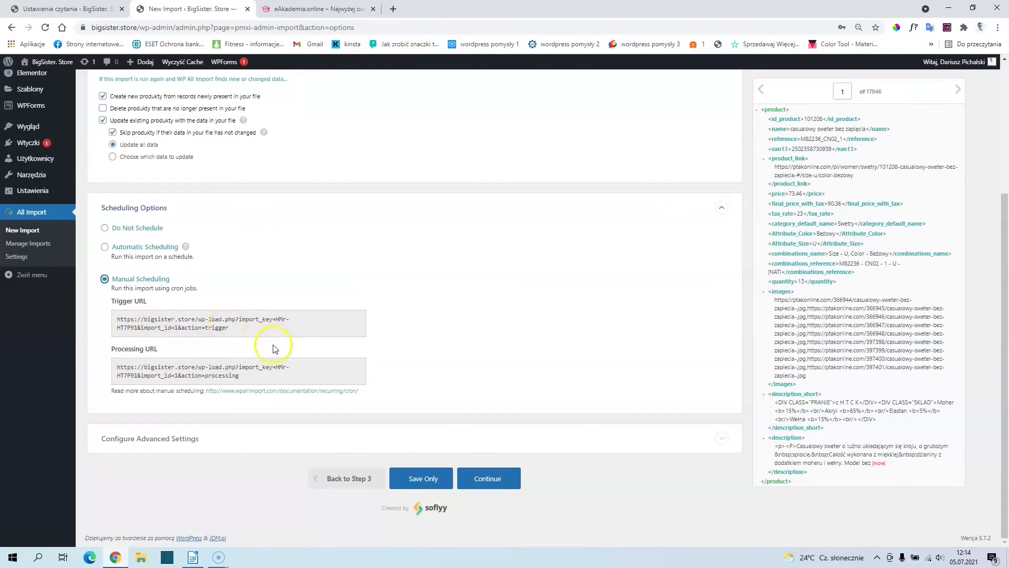
Step: Continue to the import summary for products.xml, then confirm and run the import
scroll(391, 395, up, 4)
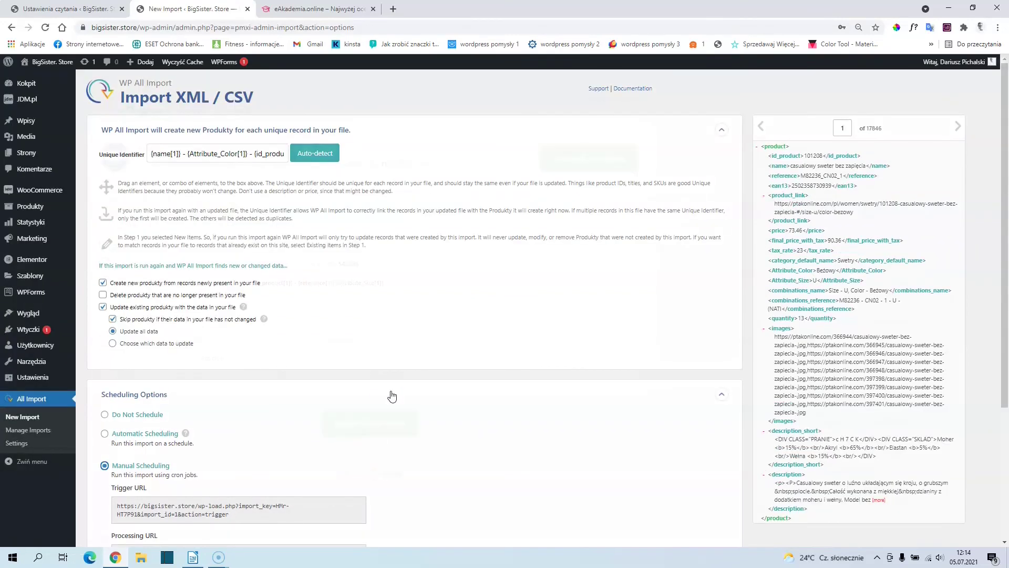
click(602, 161)
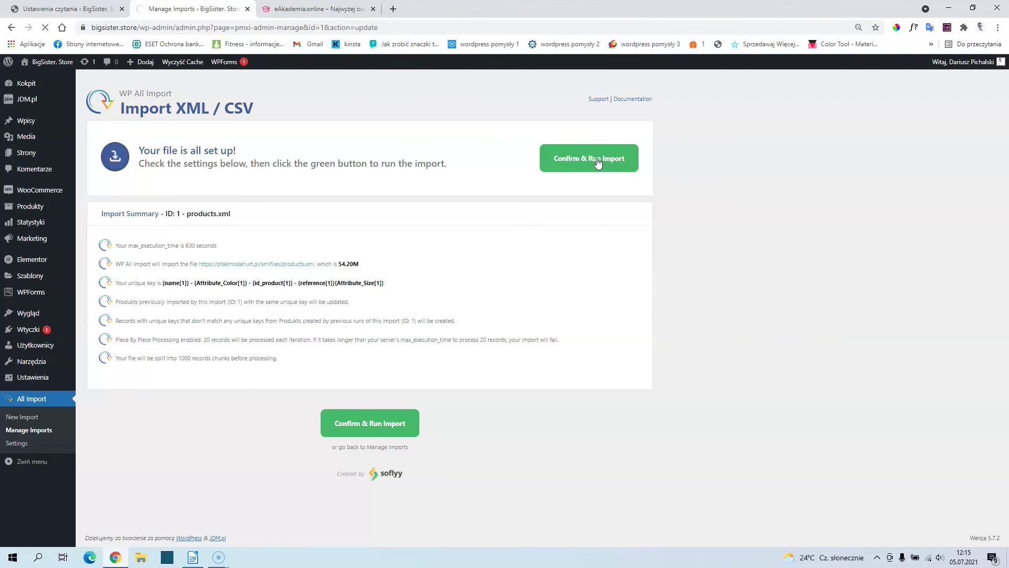
click(593, 162)
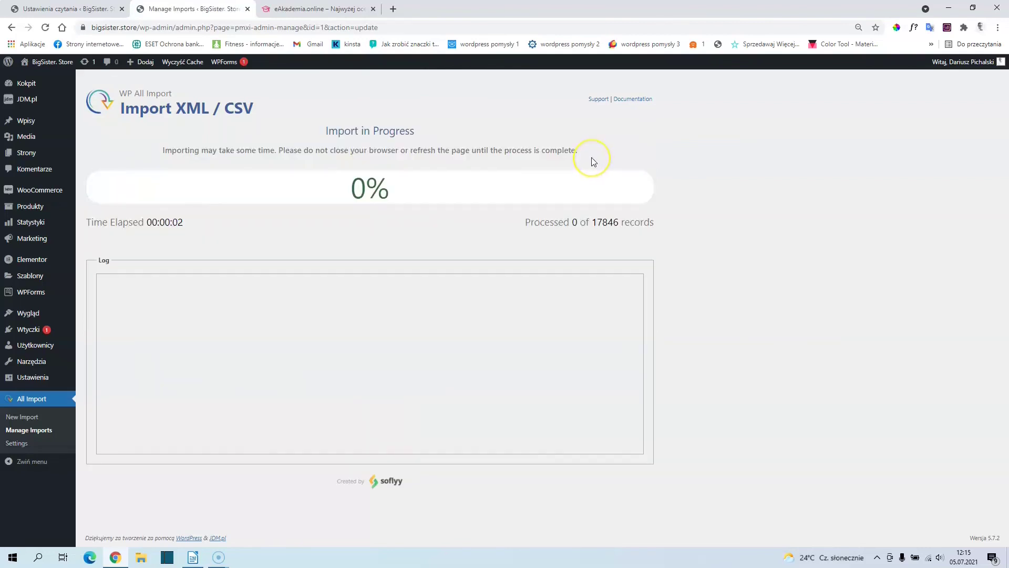